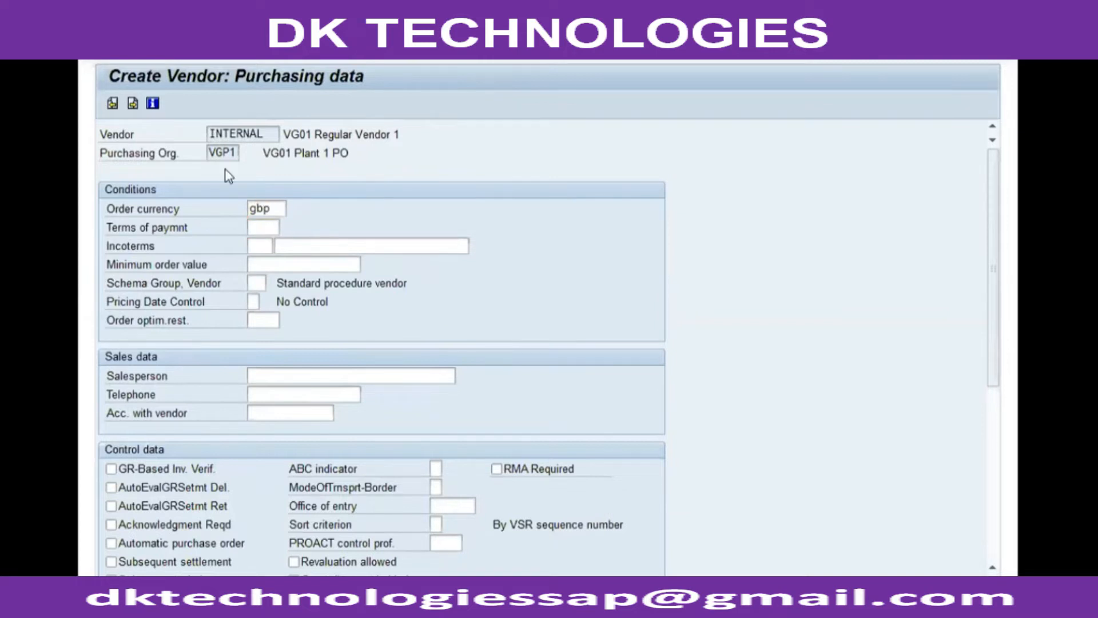
Step: Set the vendor's terms of payment to 0001, Payable immediately Due net
{"action": "key", "text": "F4"}
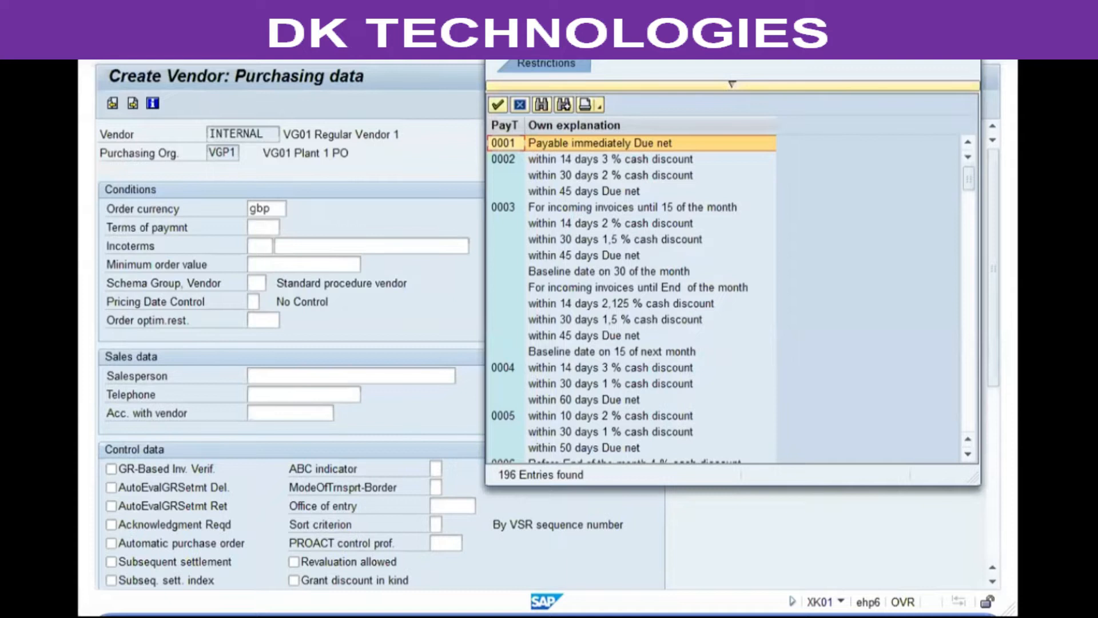
{"action": "left_click_drag", "start_coordinate": [635, 34], "coordinate": [490, 77]}
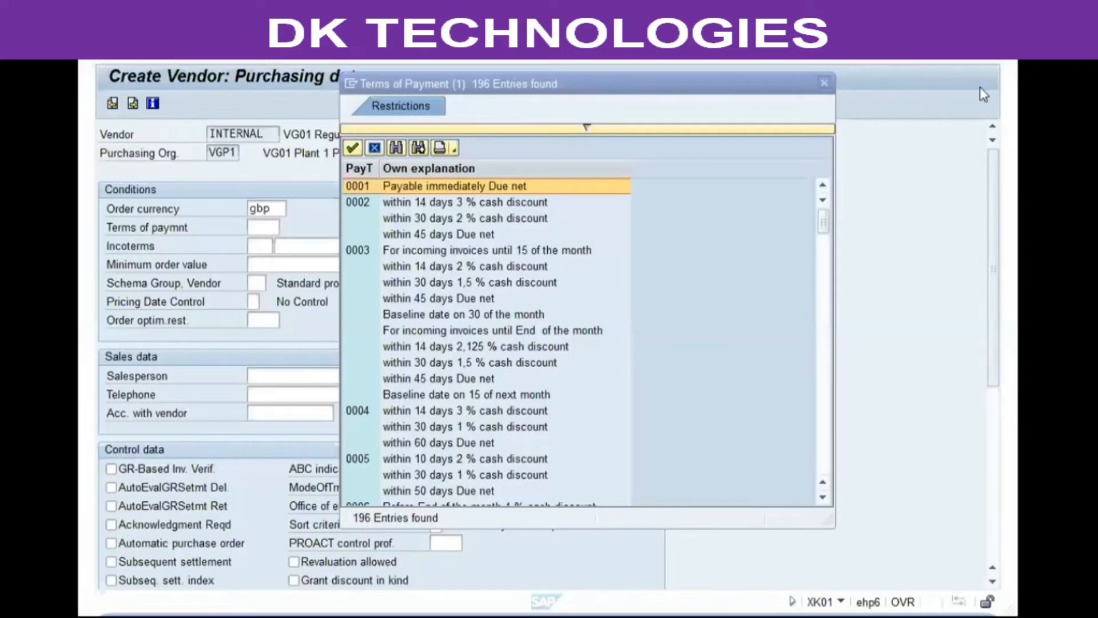
{"action": "left_click", "coordinate": [794, 112]}
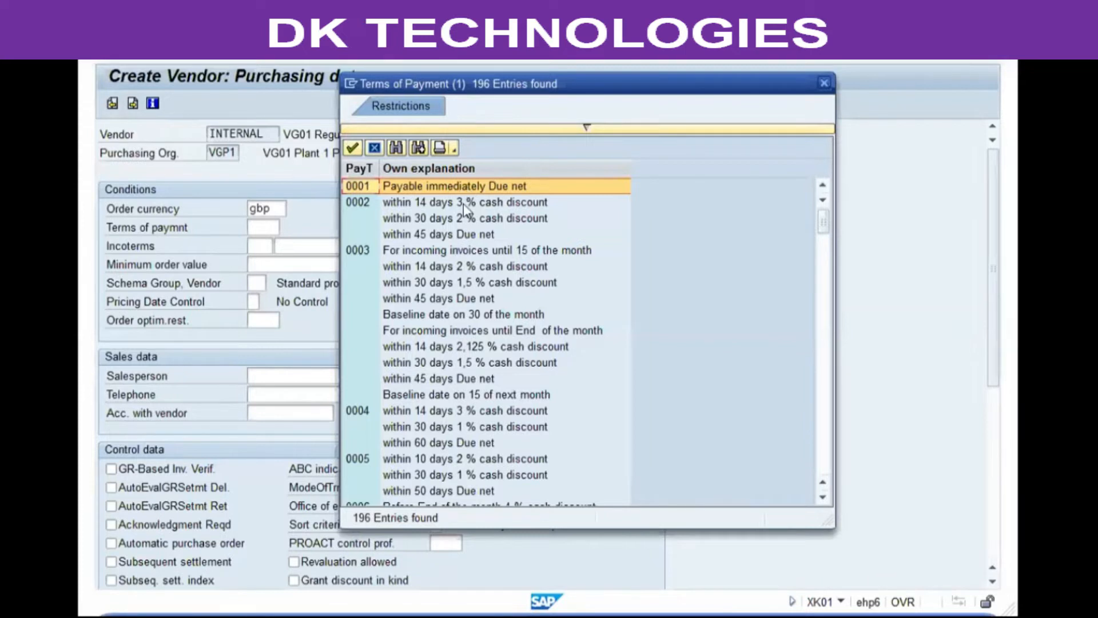
{"action": "double_click", "coordinate": [486, 184]}
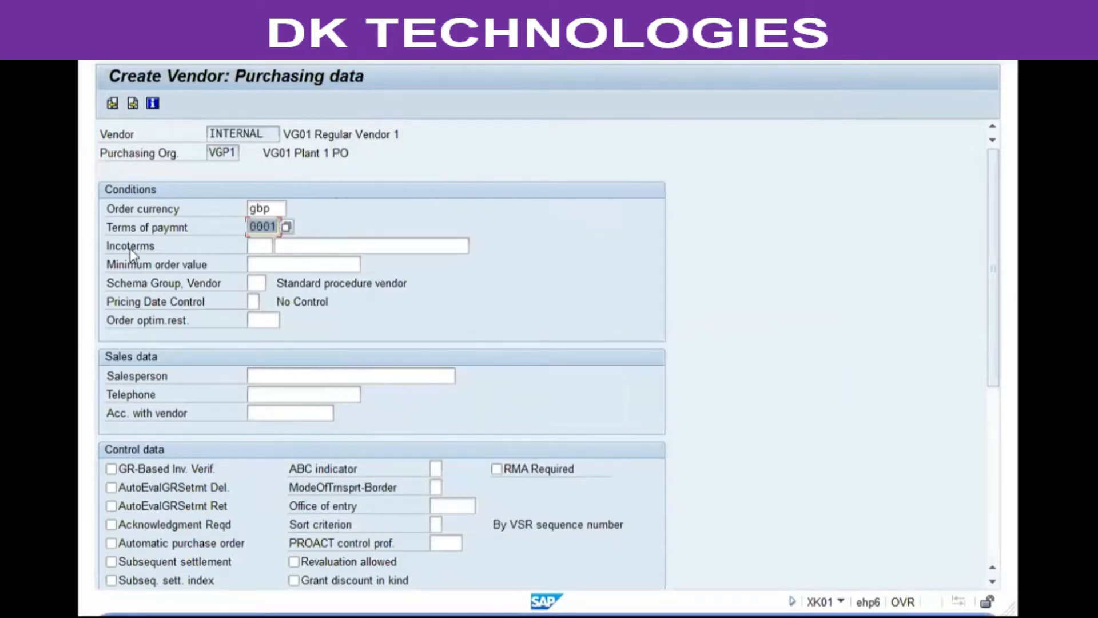
Step: Examine the available Incoterms, including COD, DAF, EXW and FOB, and close the list without choosing one
{"action": "left_click", "coordinate": [255, 246]}
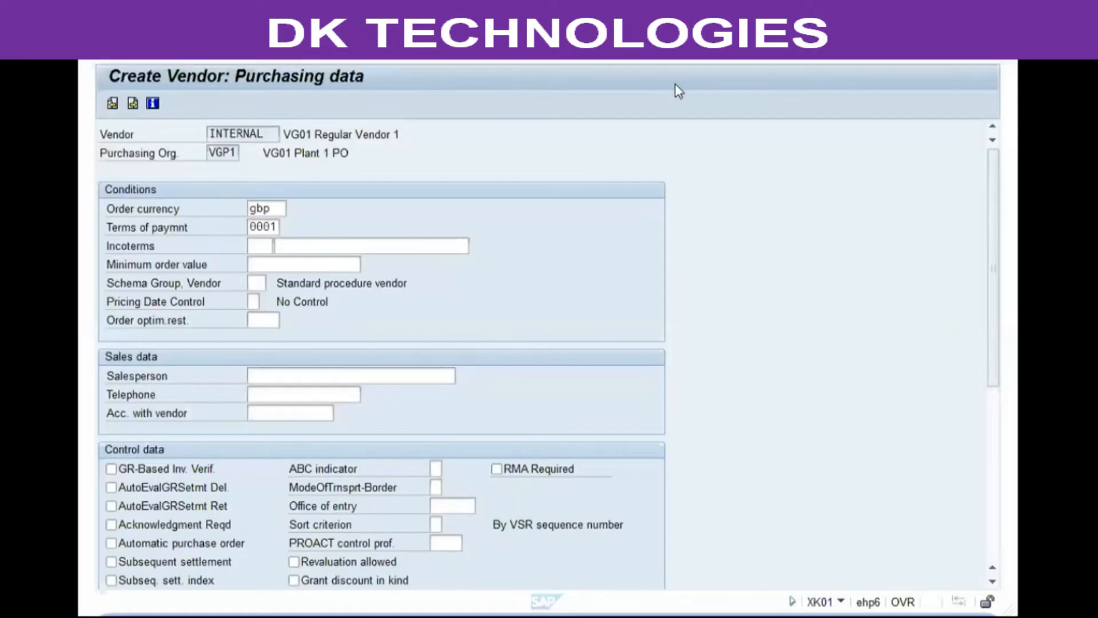
{"action": "left_click", "coordinate": [252, 246]}
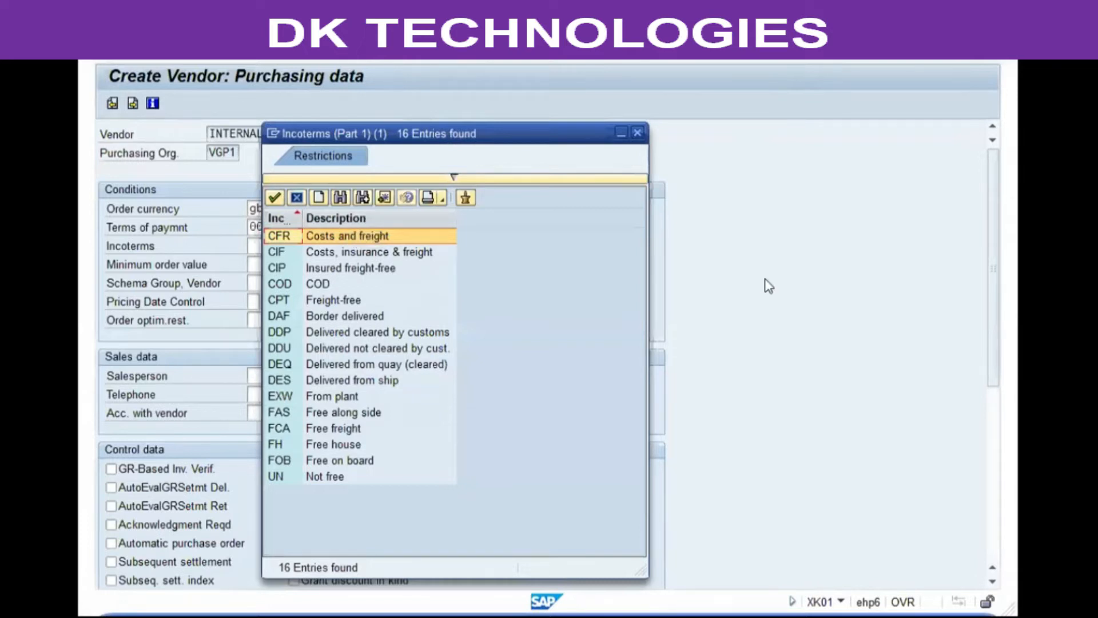
{"action": "left_click", "coordinate": [304, 286]}
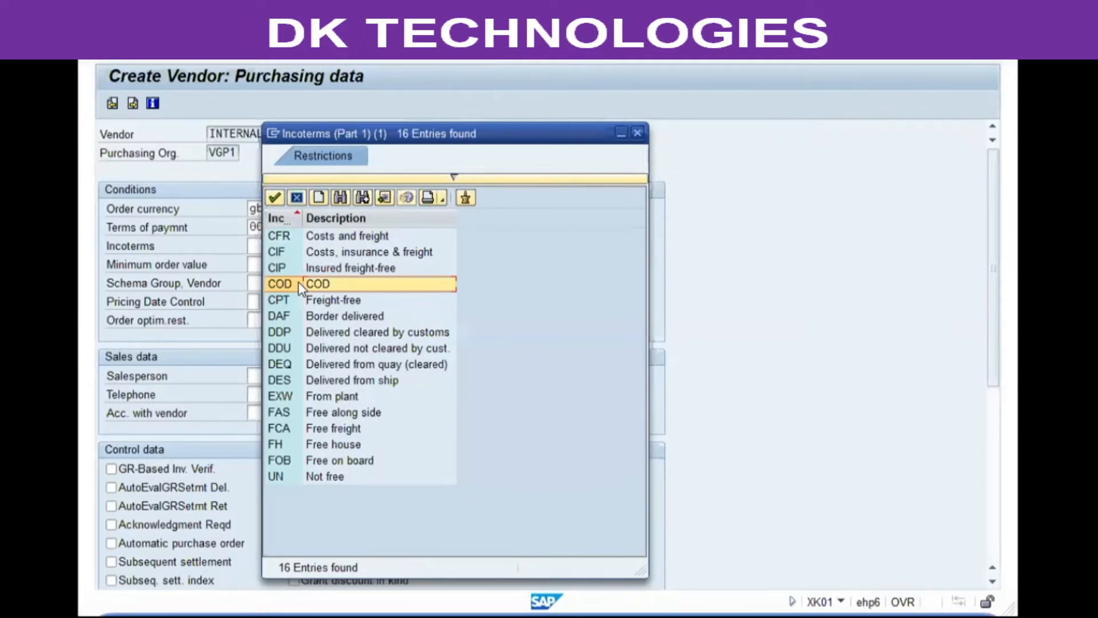
{"action": "left_click", "coordinate": [325, 318]}
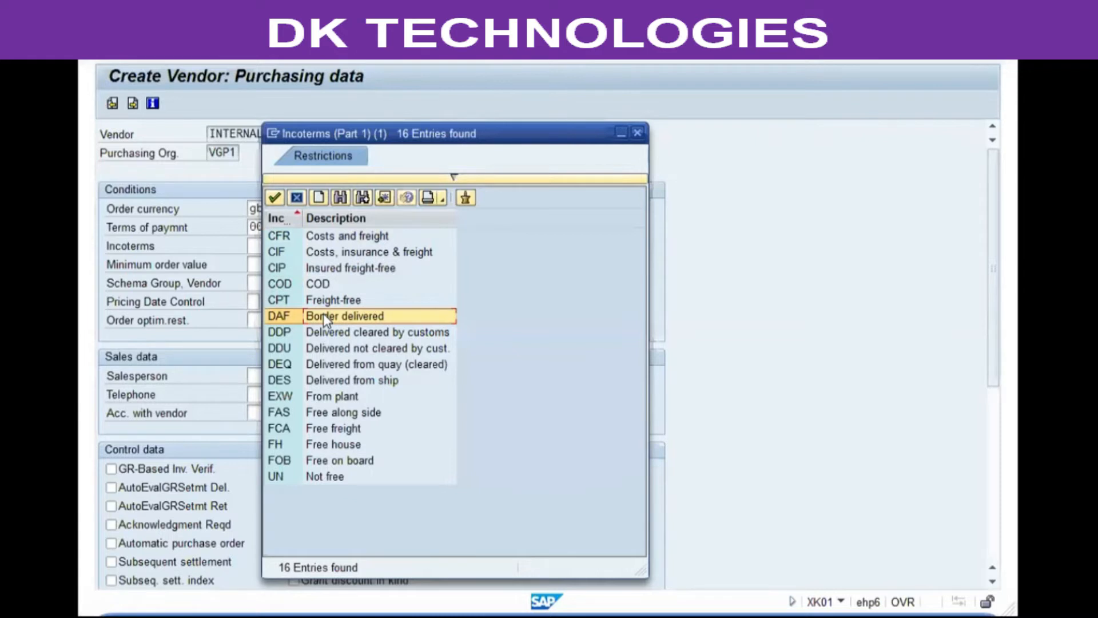
{"action": "left_click", "coordinate": [352, 400]}
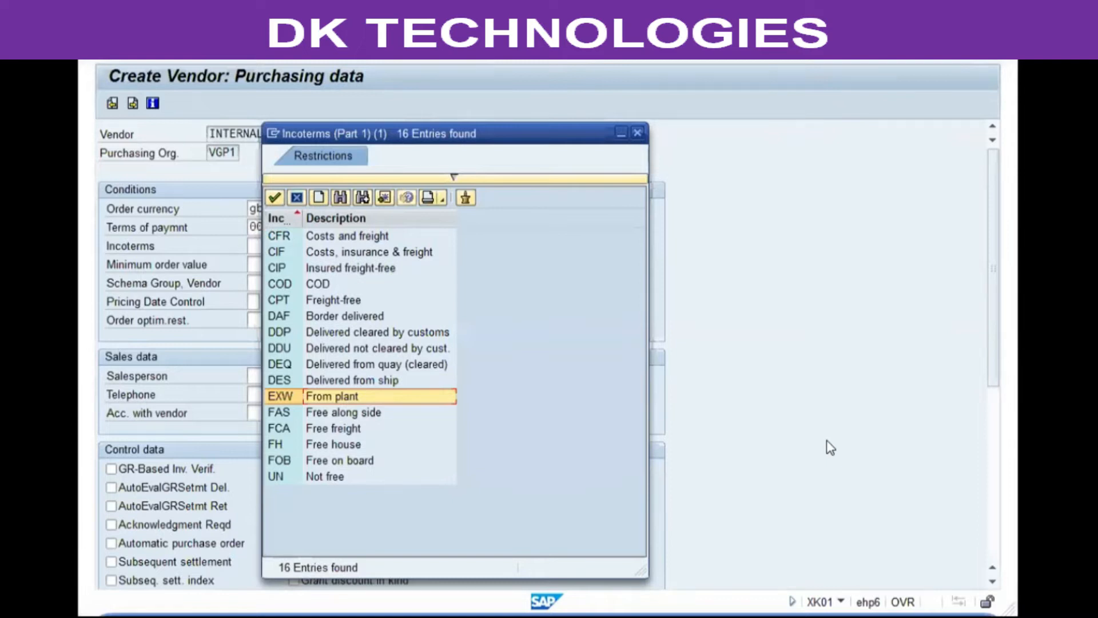
{"action": "key", "text": "Down"}
{"action": "key", "text": "Down"}
{"action": "key", "text": "Down"}
{"action": "key", "text": "Down"}
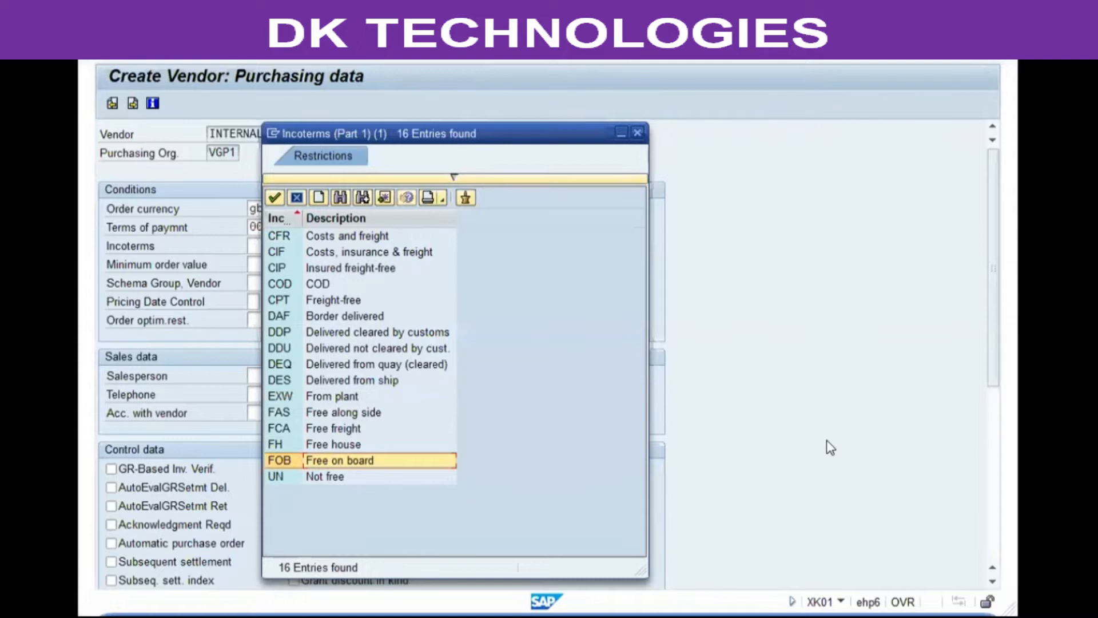
{"action": "left_click", "coordinate": [298, 198]}
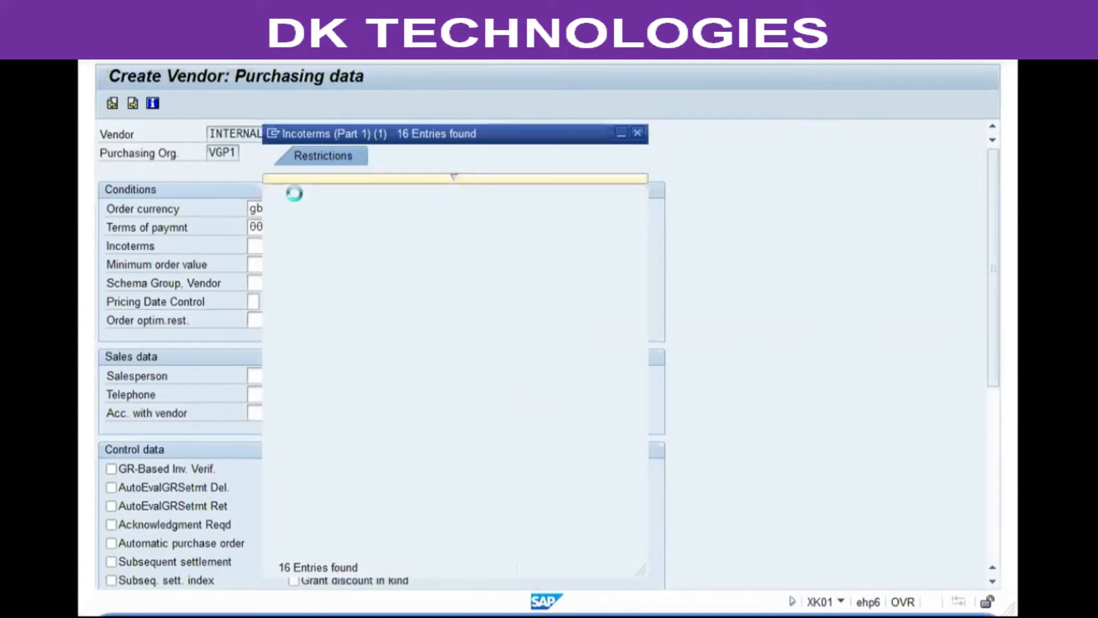
{"action": "left_click", "coordinate": [240, 132]}
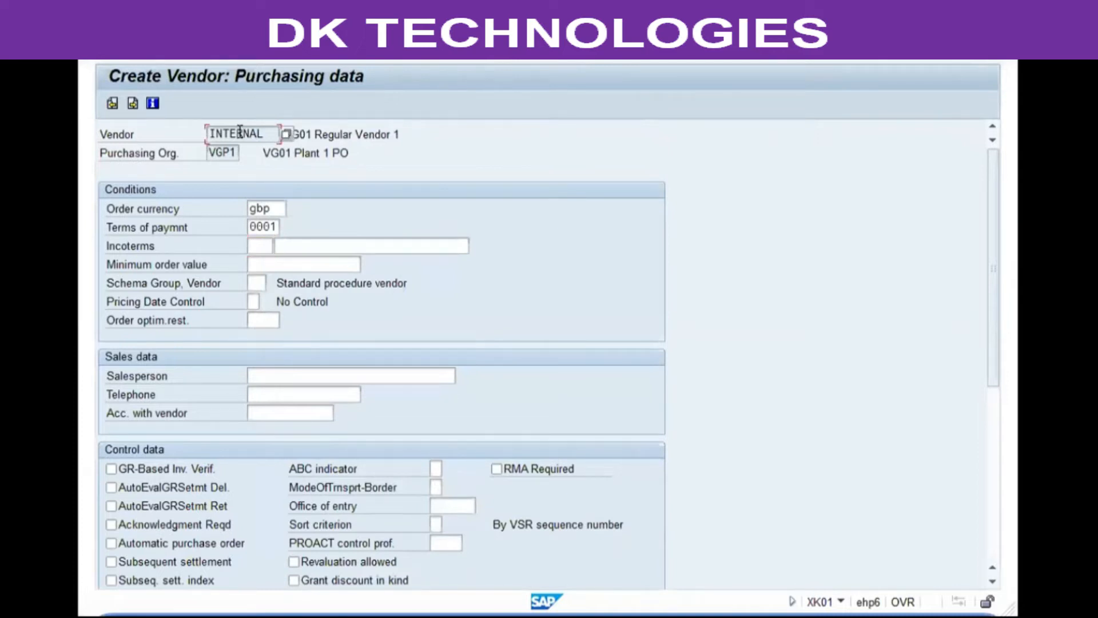
Step: Set the vendor's minimum order value to 1750
{"action": "left_click", "coordinate": [252, 243]}
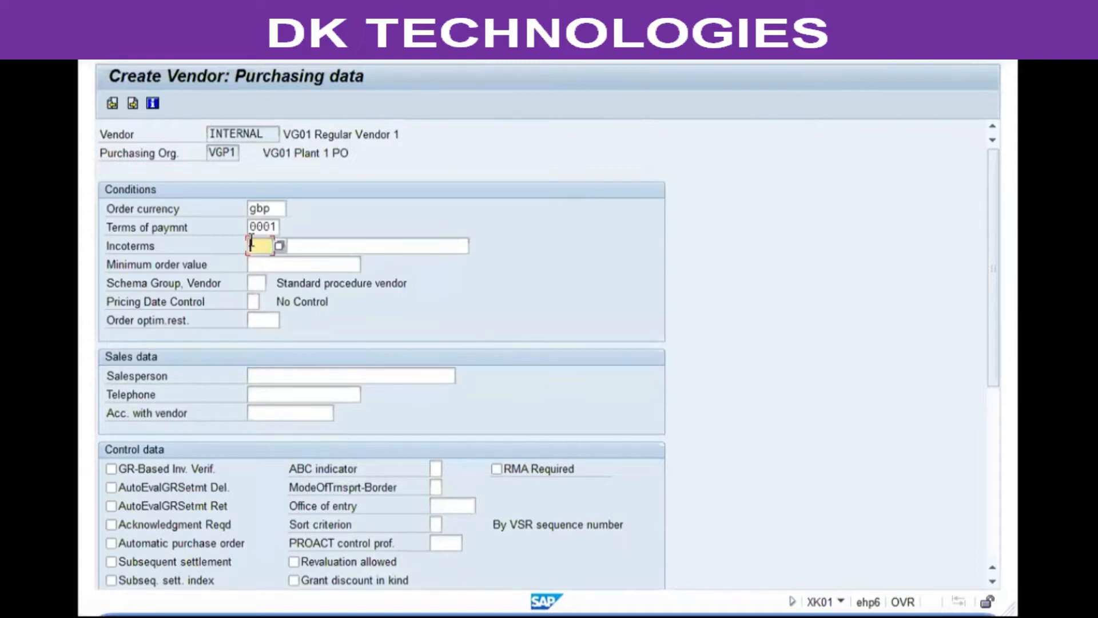
{"action": "left_click", "coordinate": [275, 262]}
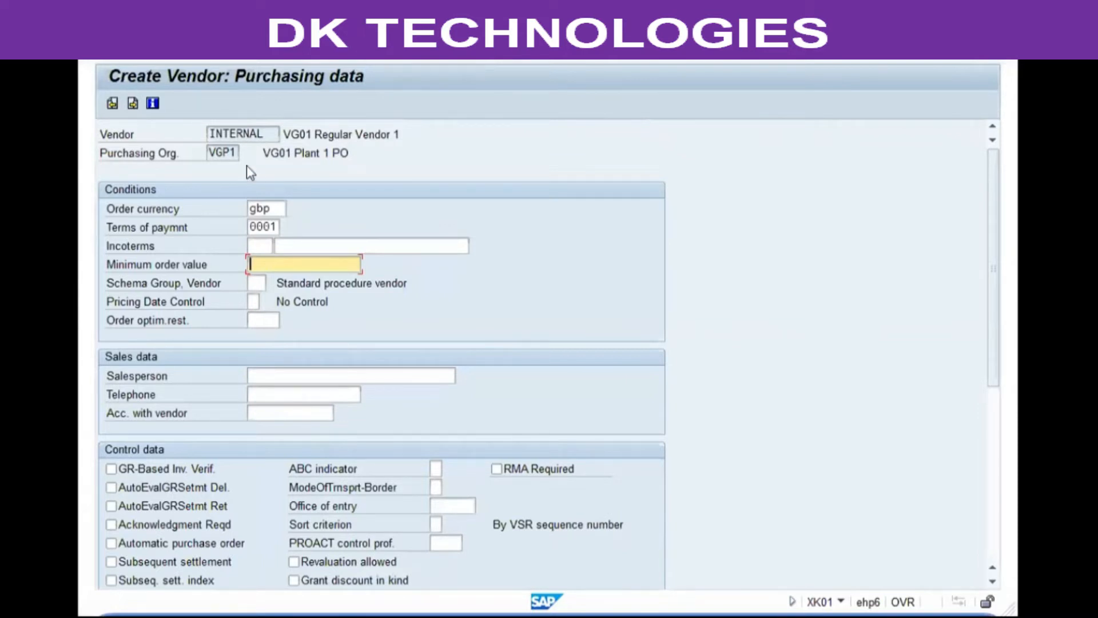
{"action": "double_click", "coordinate": [223, 152]}
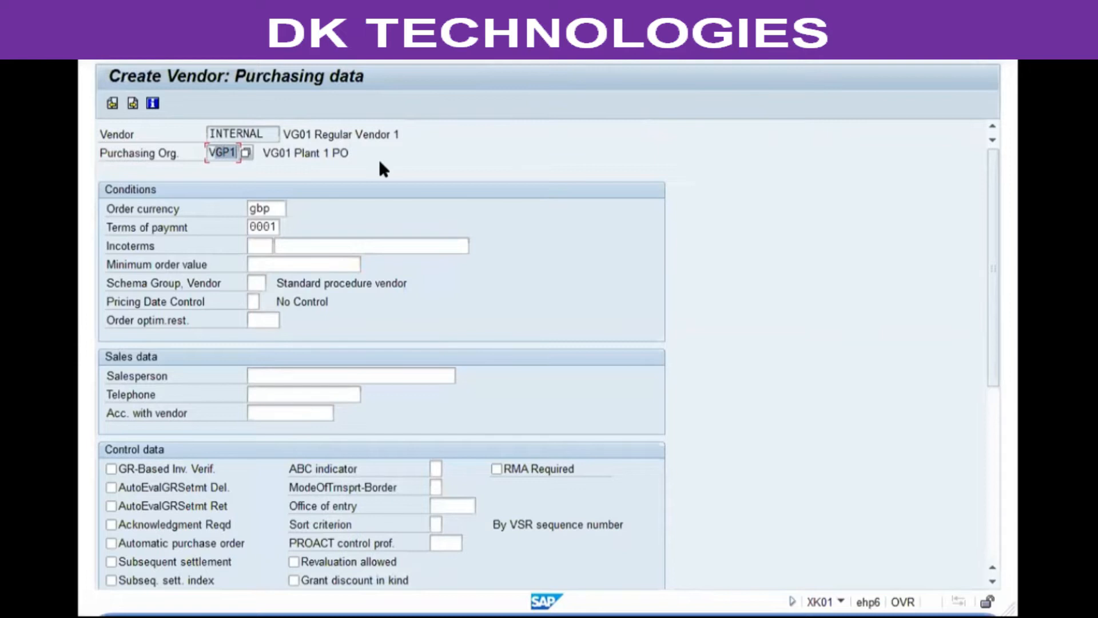
{"action": "left_click", "coordinate": [296, 264]}
{"action": "type", "text": "1"}
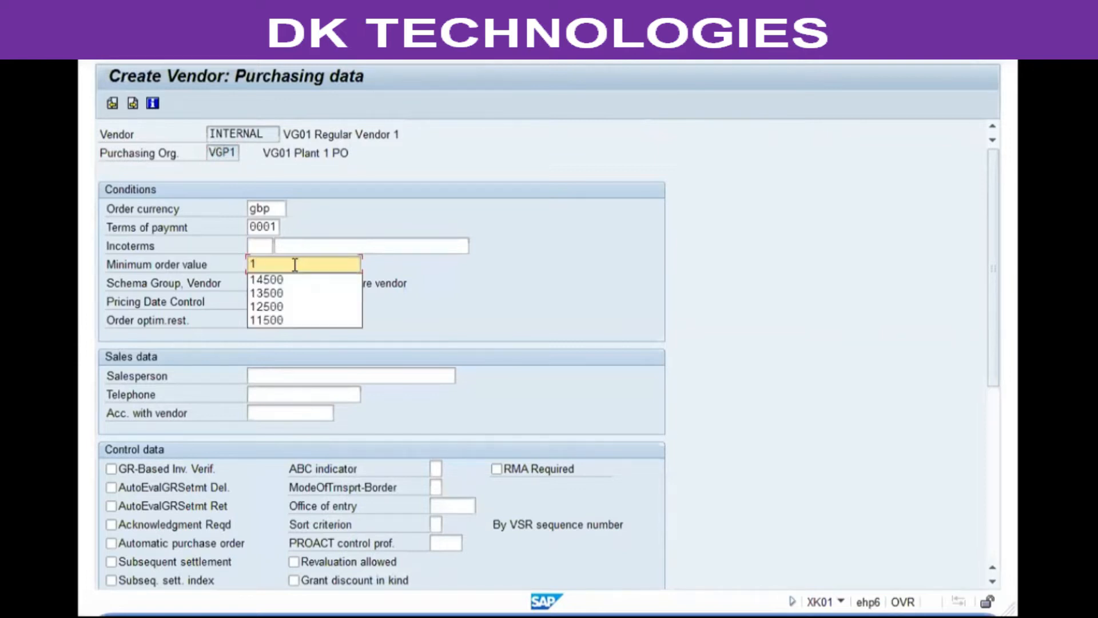
{"action": "type", "text": "750"}
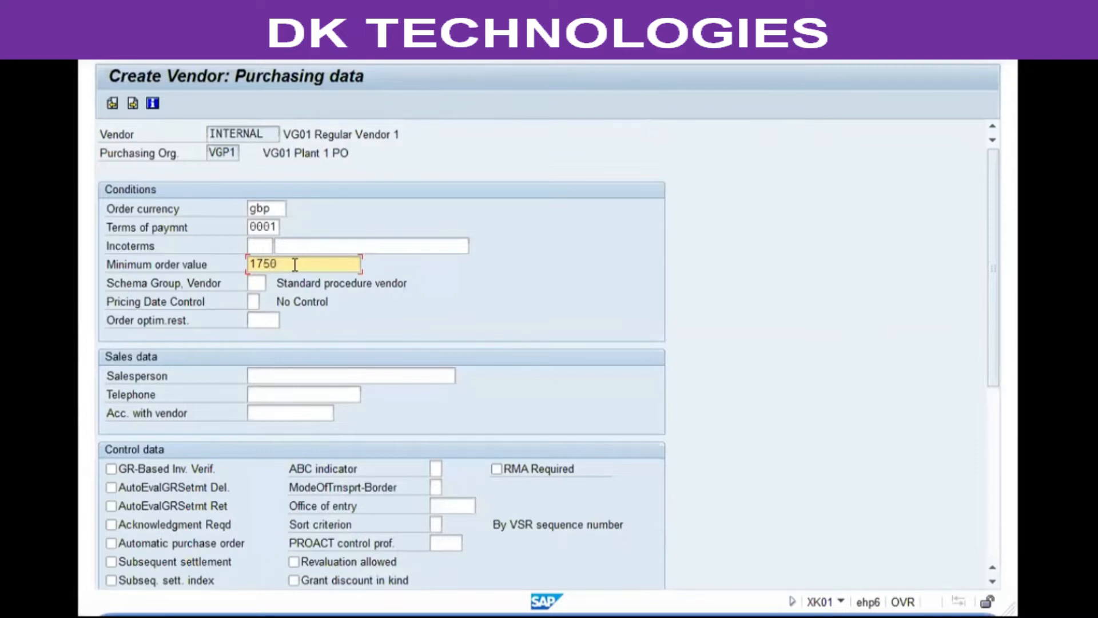
Step: Examine the schema group, the vendor and purchasing organization header, and the Sales data fields
{"action": "left_click", "coordinate": [258, 283]}
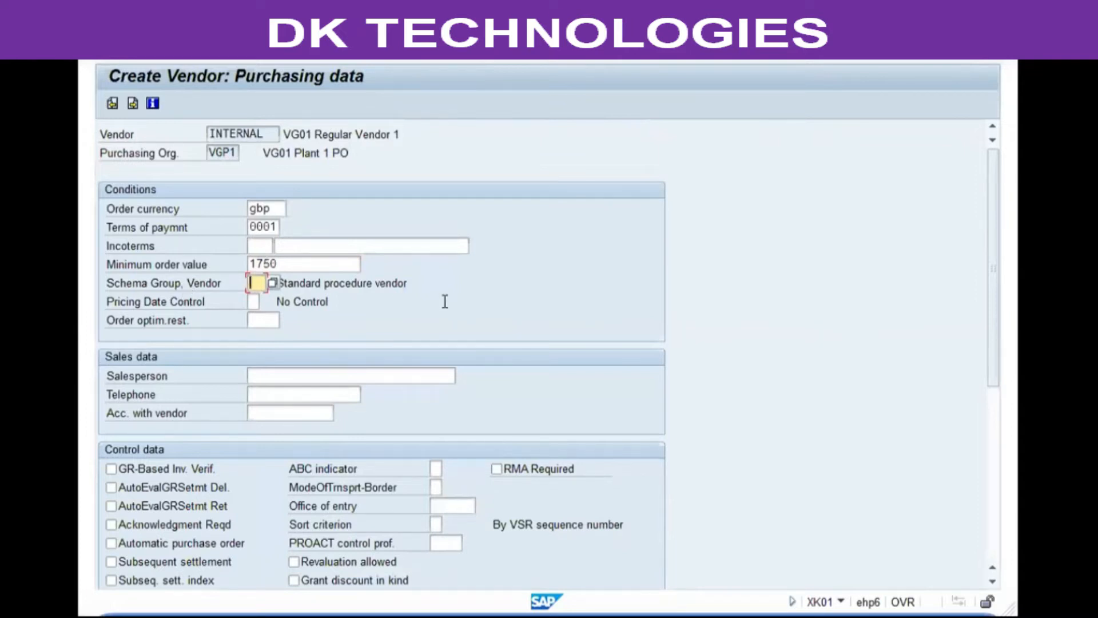
{"action": "scroll", "coordinate": [444, 300], "scroll_direction": "down", "scroll_amount": 2}
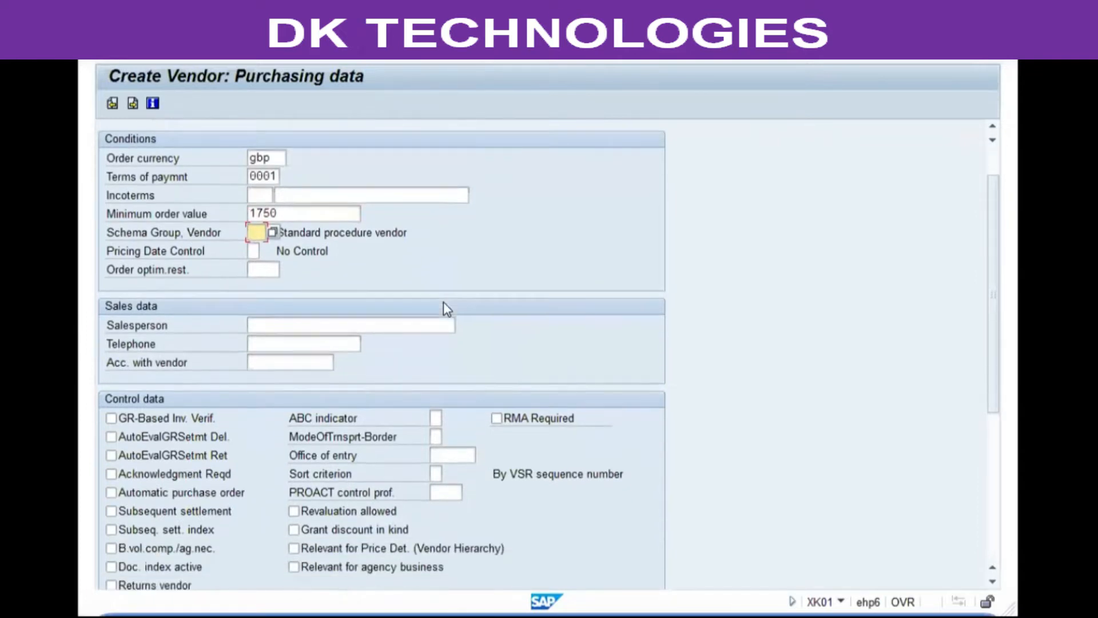
{"action": "left_click", "coordinate": [331, 325]}
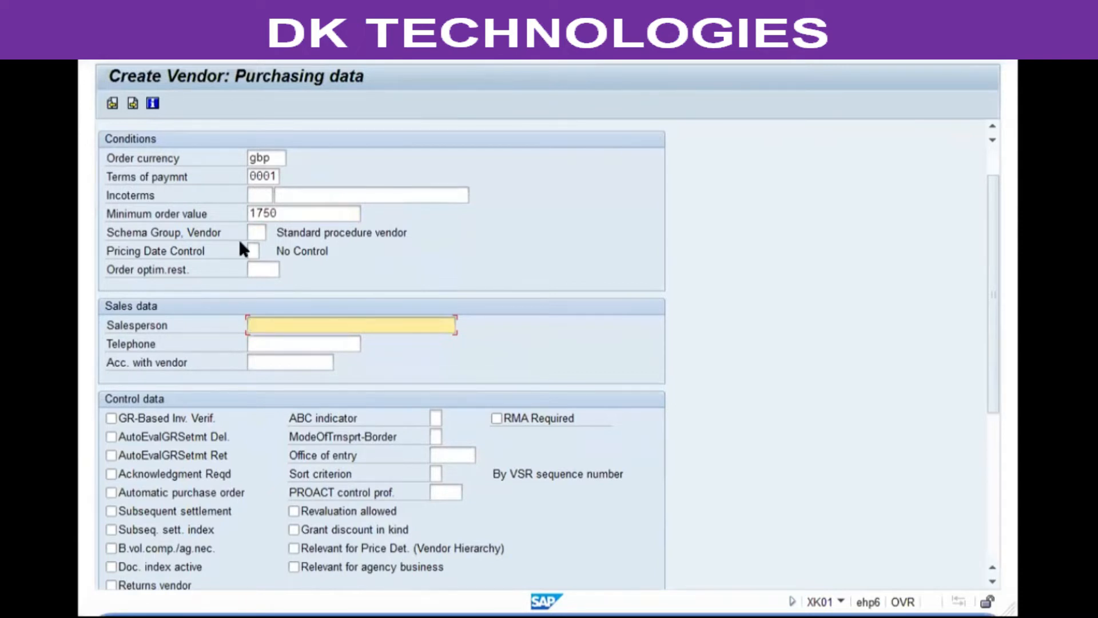
{"action": "scroll", "coordinate": [240, 244], "scroll_direction": "up", "scroll_amount": 2}
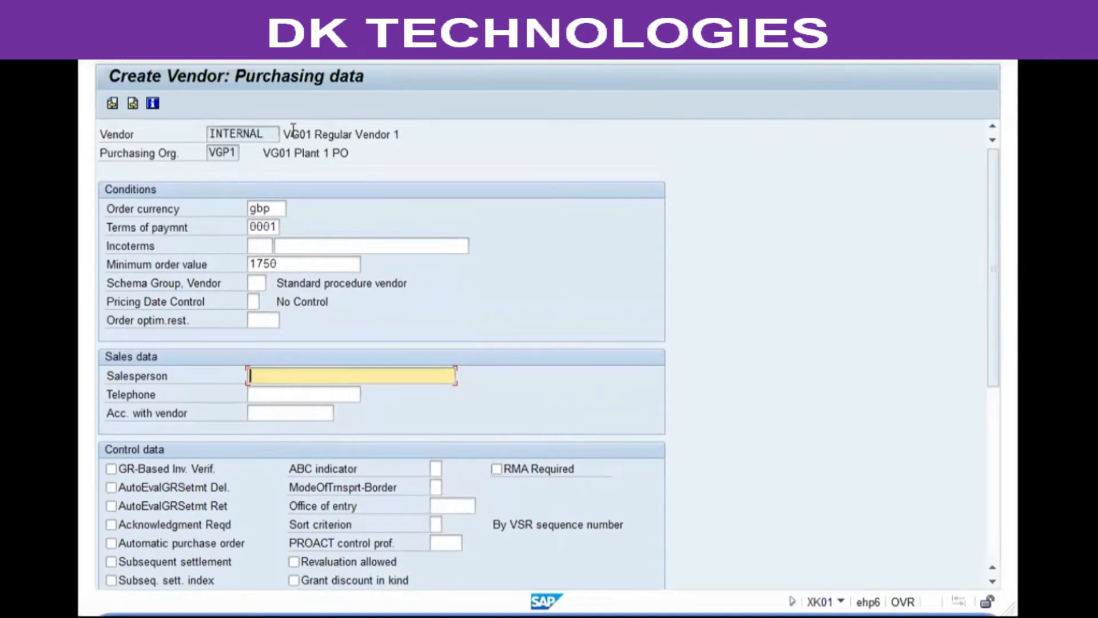
{"action": "left_click_drag", "start_coordinate": [291, 132], "coordinate": [523, 138]}
{"action": "left_click", "coordinate": [523, 138]}
{"action": "left_click_drag", "start_coordinate": [303, 156], "coordinate": [560, 147]}
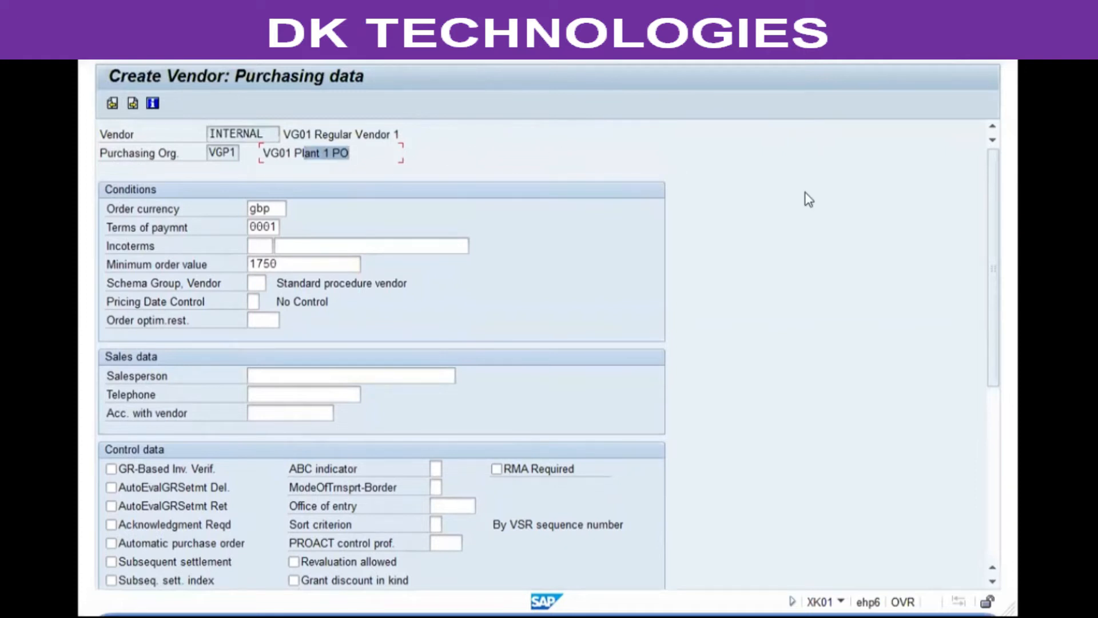
{"action": "left_click", "coordinate": [143, 163]}
{"action": "left_click", "coordinate": [143, 162]}
{"action": "scroll", "coordinate": [143, 160], "scroll_direction": "down", "scroll_amount": 1}
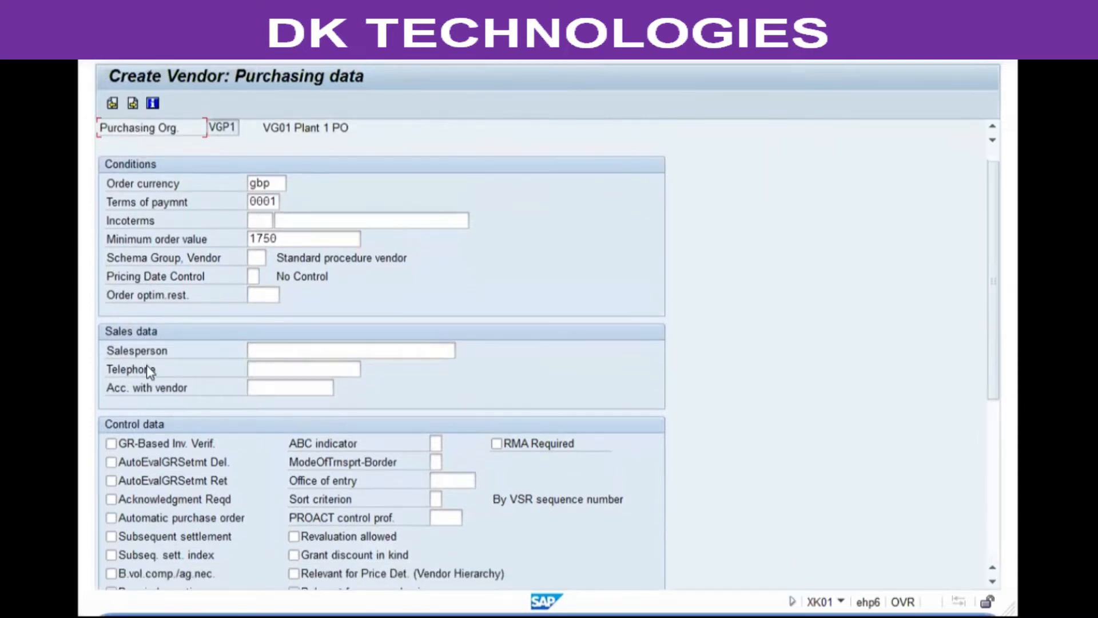
{"action": "left_click", "coordinate": [303, 342]}
{"action": "scroll", "coordinate": [303, 342], "scroll_direction": "down", "scroll_amount": 1}
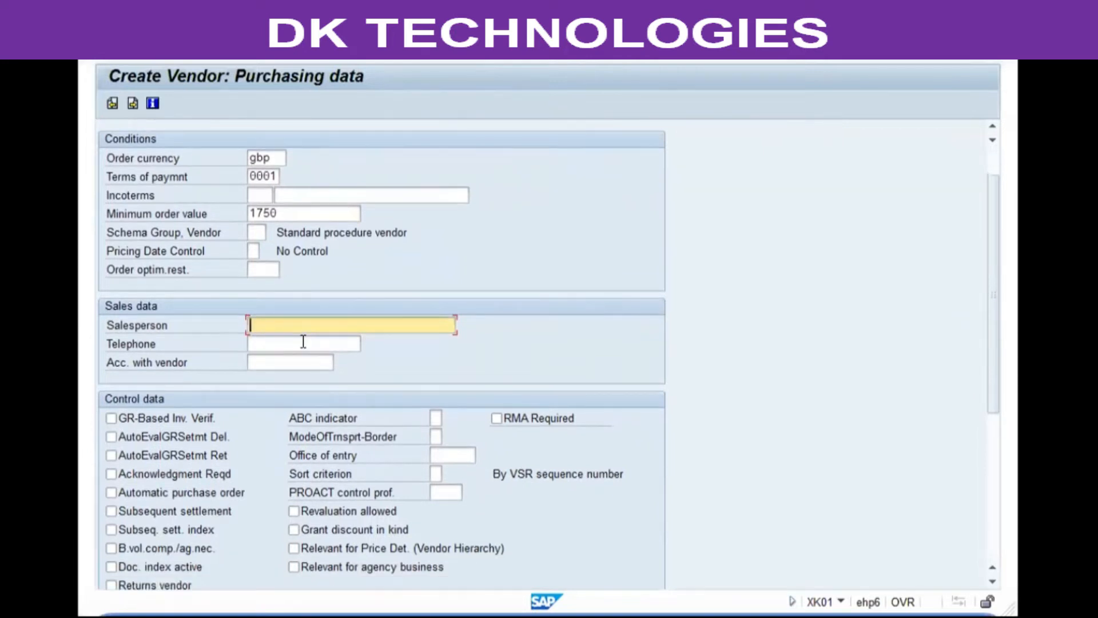
{"action": "scroll", "coordinate": [304, 341], "scroll_direction": "down", "scroll_amount": 1}
{"action": "scroll", "coordinate": [303, 341], "scroll_direction": "down", "scroll_amount": 1}
{"action": "scroll", "coordinate": [300, 339], "scroll_direction": "down", "scroll_amount": 1}
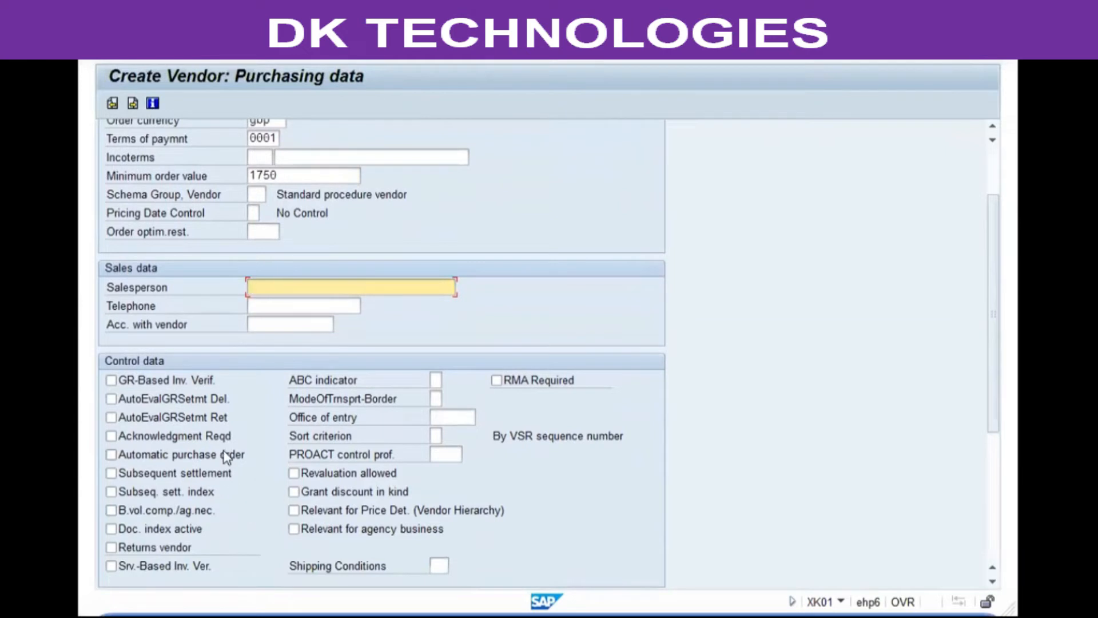
Step: Examine the Control data options, including GR-based and service-based invoice verification, acknowledgment, automatic purchase order and mode of transport
{"action": "left_click", "coordinate": [312, 384]}
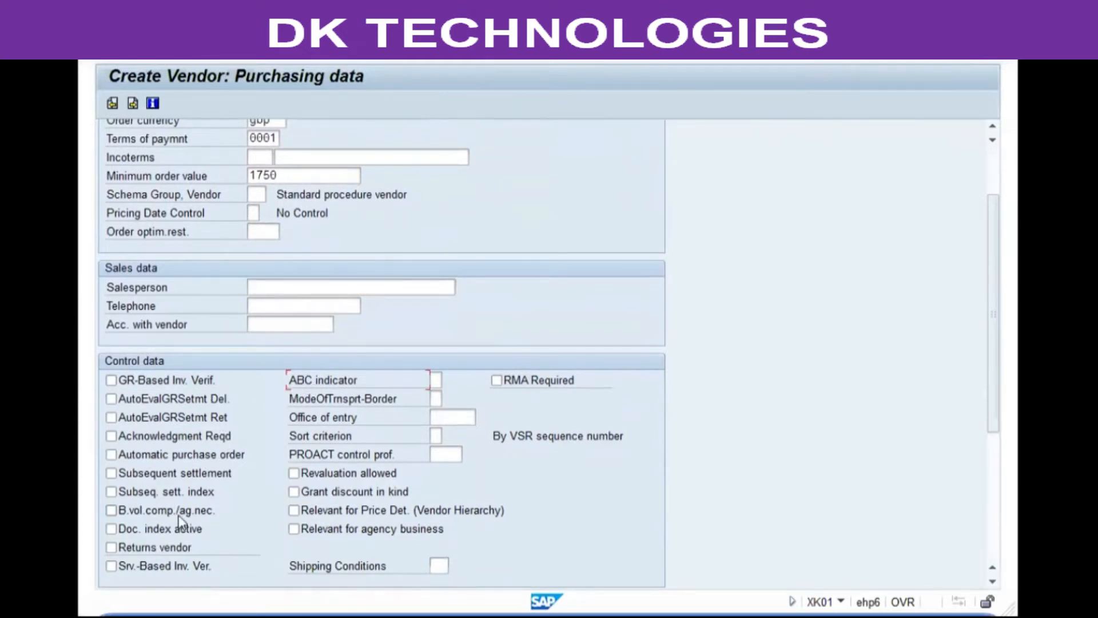
{"action": "left_click", "coordinate": [129, 382]}
{"action": "left_click", "coordinate": [170, 568]}
{"action": "left_click", "coordinate": [170, 568]}
{"action": "left_click", "coordinate": [149, 435]}
{"action": "left_click", "coordinate": [148, 434]}
{"action": "left_click", "coordinate": [149, 450]}
{"action": "left_click", "coordinate": [131, 453]}
{"action": "left_click", "coordinate": [162, 452]}
{"action": "left_click", "coordinate": [348, 399]}
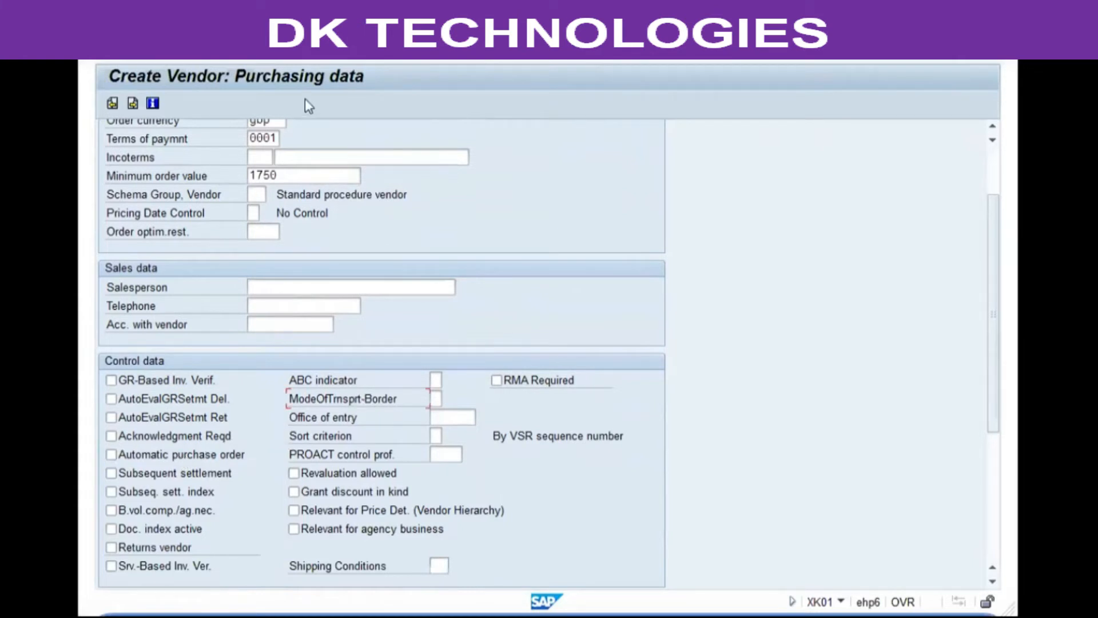
{"action": "left_click", "coordinate": [256, 153]}
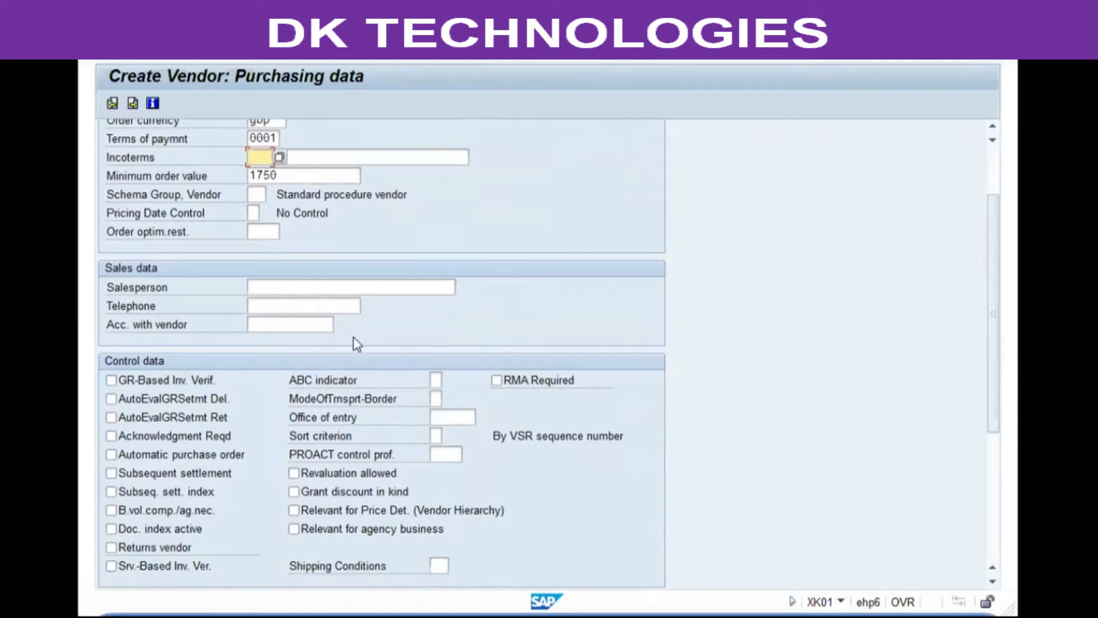
{"action": "left_click", "coordinate": [305, 400]}
{"action": "left_click", "coordinate": [334, 410]}
{"action": "left_click", "coordinate": [338, 403]}
{"action": "left_click", "coordinate": [394, 412]}
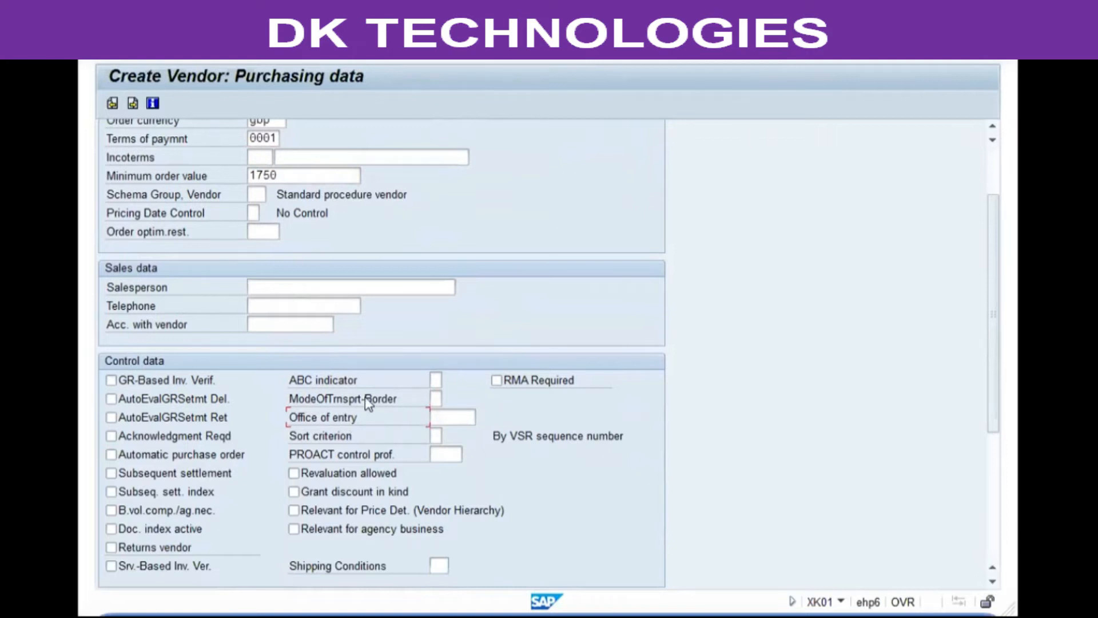
Step: Leave the mode of transport and office of entry blank and save the new vendor
{"action": "left_click", "coordinate": [433, 398]}
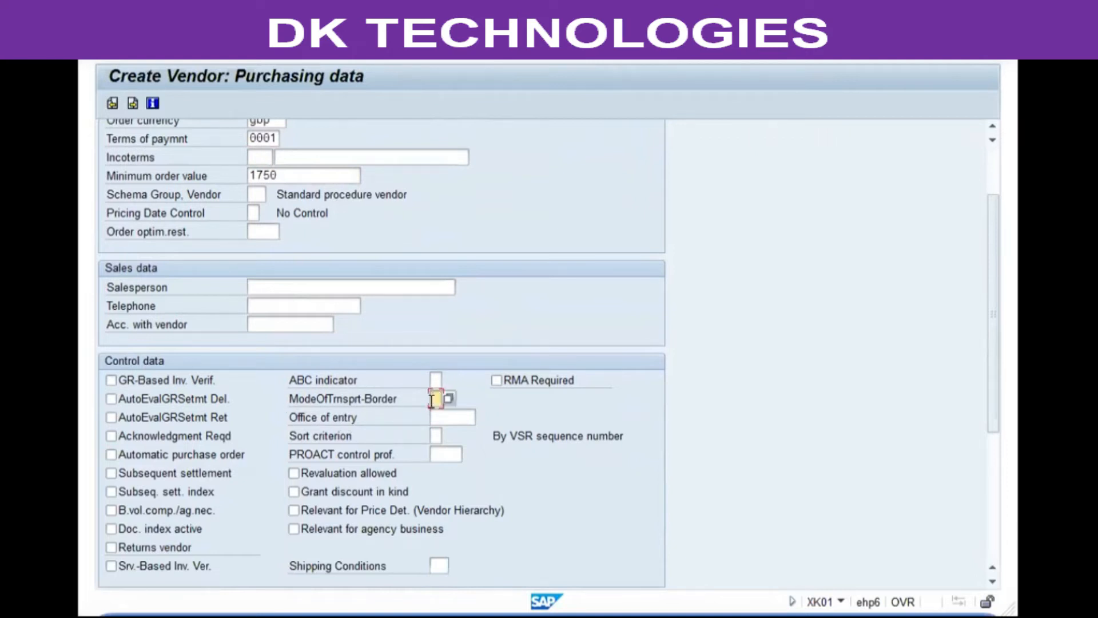
{"action": "left_click", "coordinate": [436, 418]}
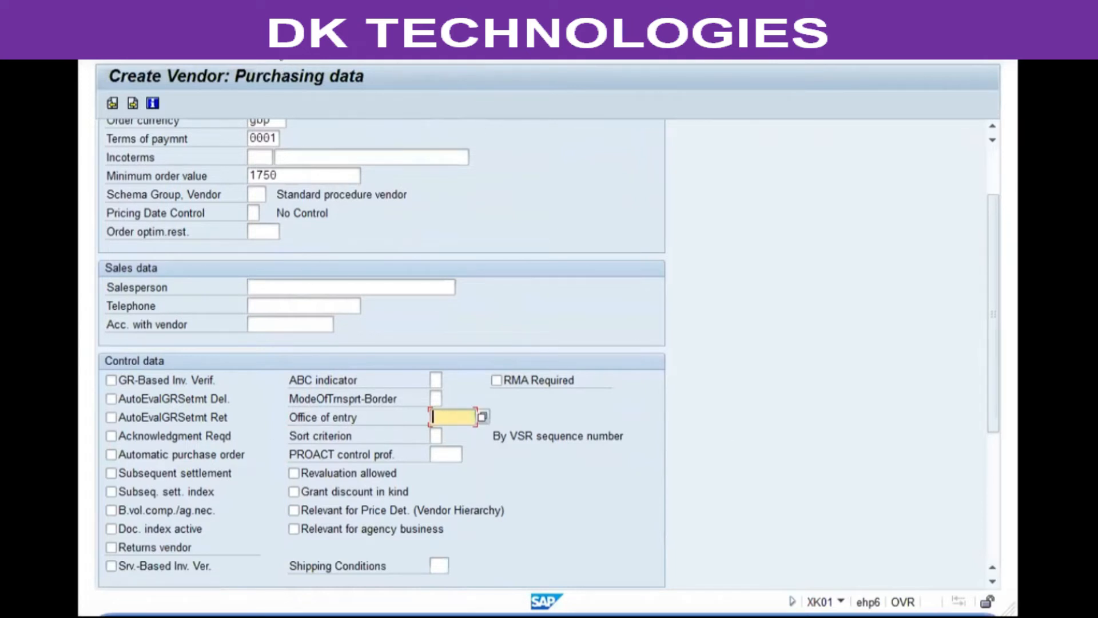
{"action": "left_click", "coordinate": [276, 45]}
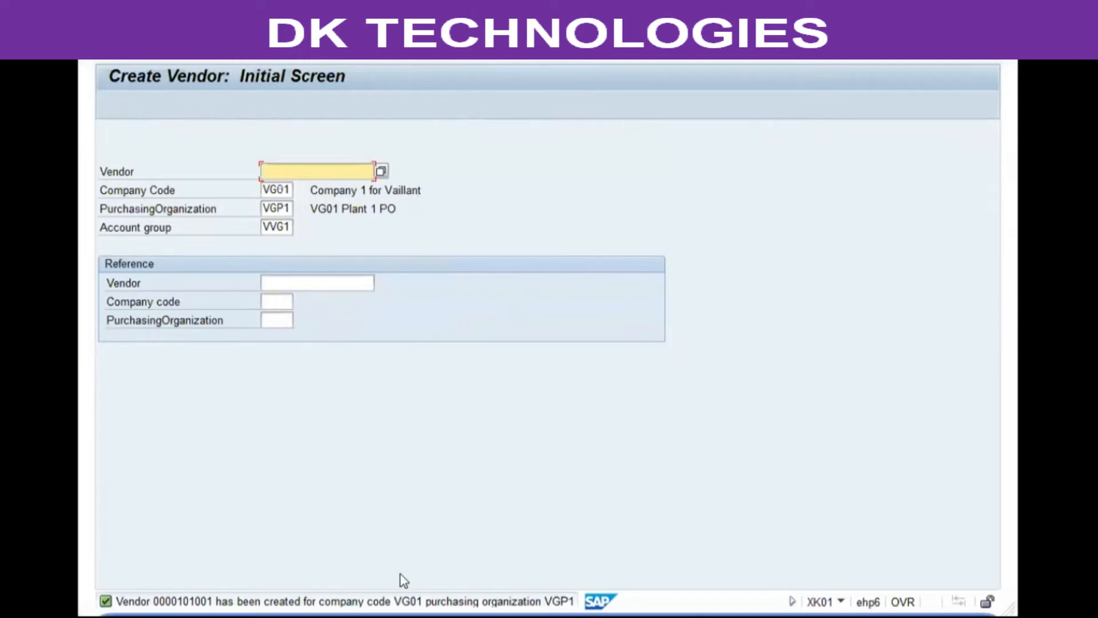
Step: Enter the newly created vendor's number as reference, with company code VG01 and purchasing organization VGP1
{"action": "left_click", "coordinate": [267, 282]}
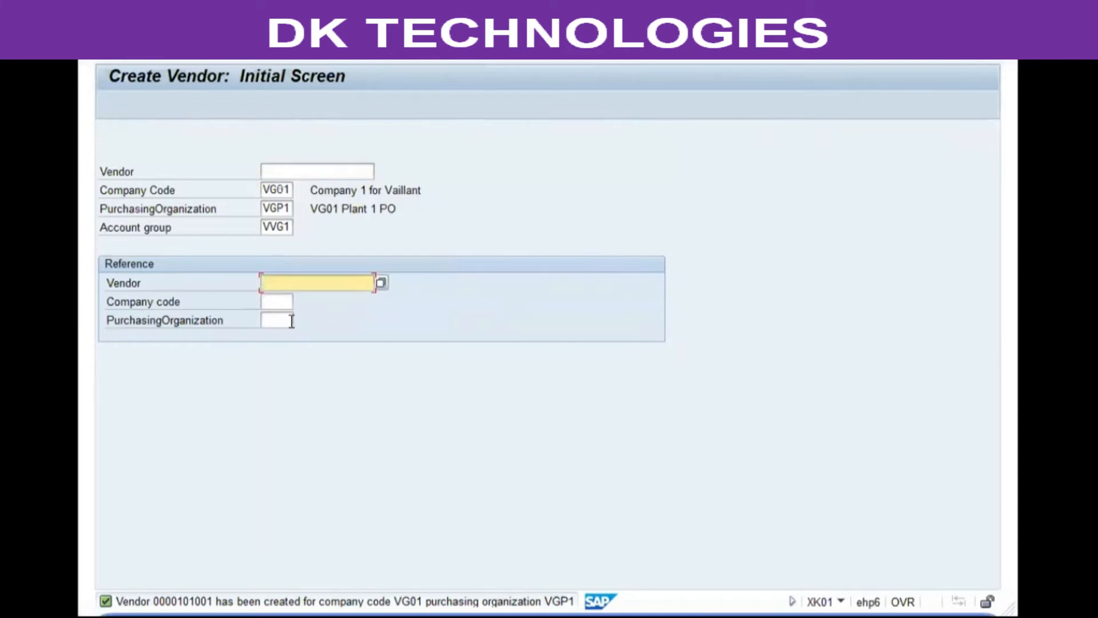
{"action": "type", "text": "101001"}
{"action": "key", "text": "Tab"}
{"action": "type", "text": "vg01"}
{"action": "key", "text": "Tab"}
{"action": "type", "text": "vgp1"}
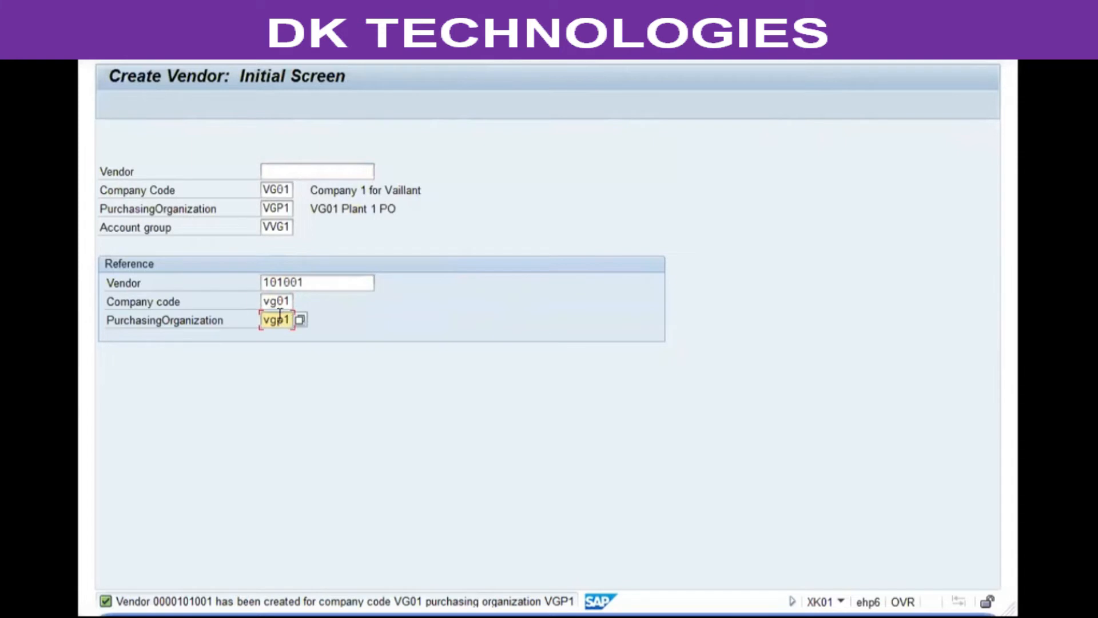
{"action": "left_click_drag", "start_coordinate": [318, 282], "coordinate": [143, 284]}
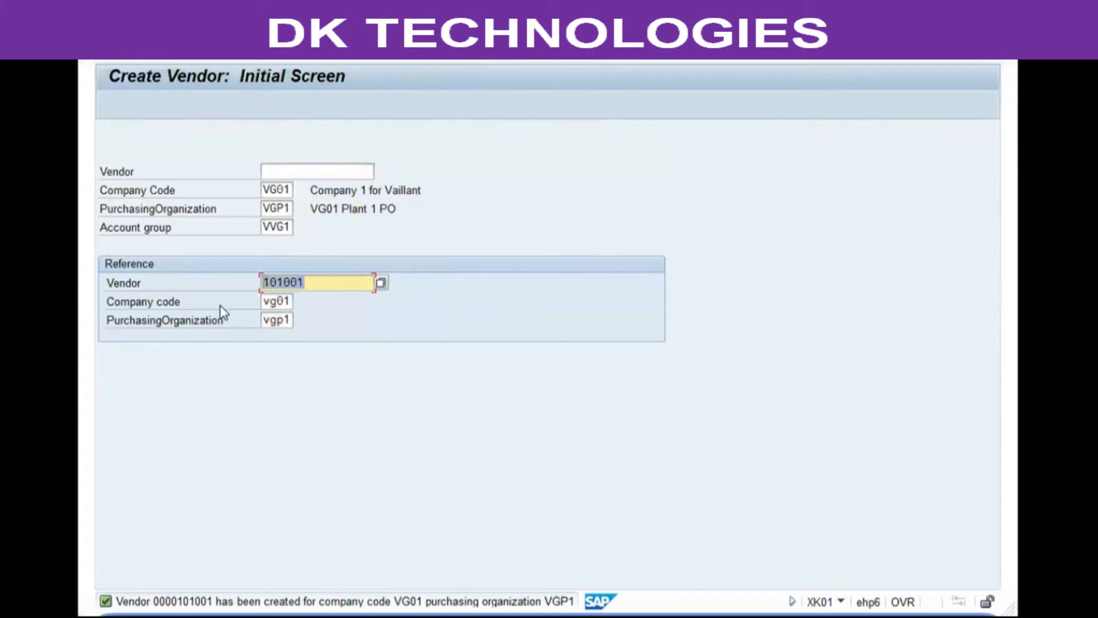
Step: Check the reference vendor and company code entries, and continue to the new vendor's address data
{"action": "left_click", "coordinate": [317, 282]}
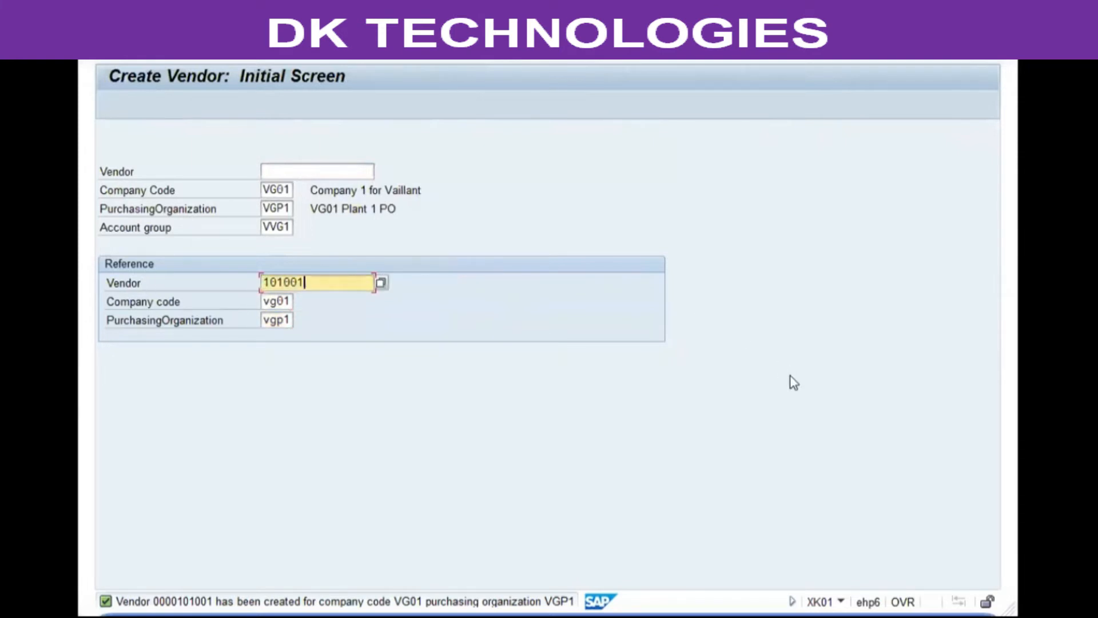
{"action": "left_click", "coordinate": [284, 304]}
{"action": "left_click", "coordinate": [311, 282]}
{"action": "left_click", "coordinate": [284, 299]}
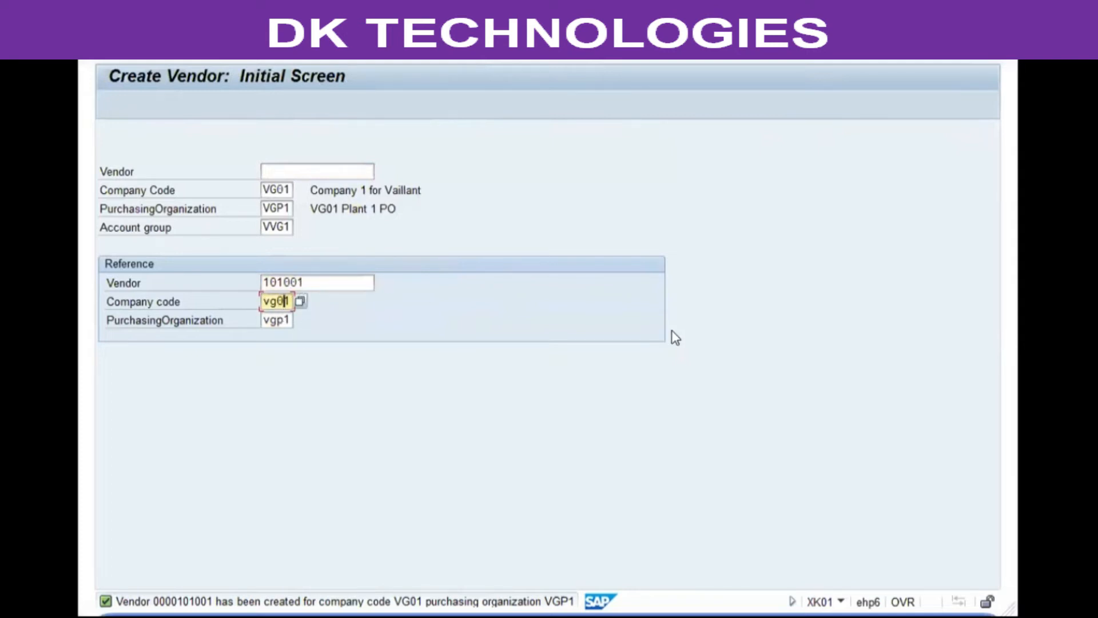
{"action": "left_click", "coordinate": [318, 282]}
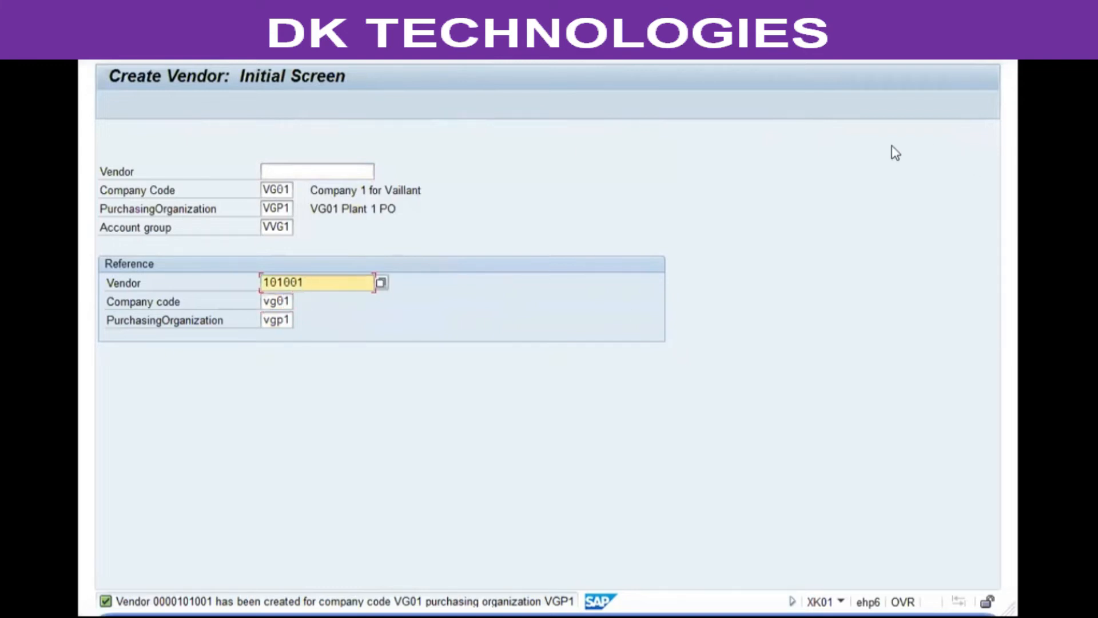
{"action": "key", "text": "Return"}
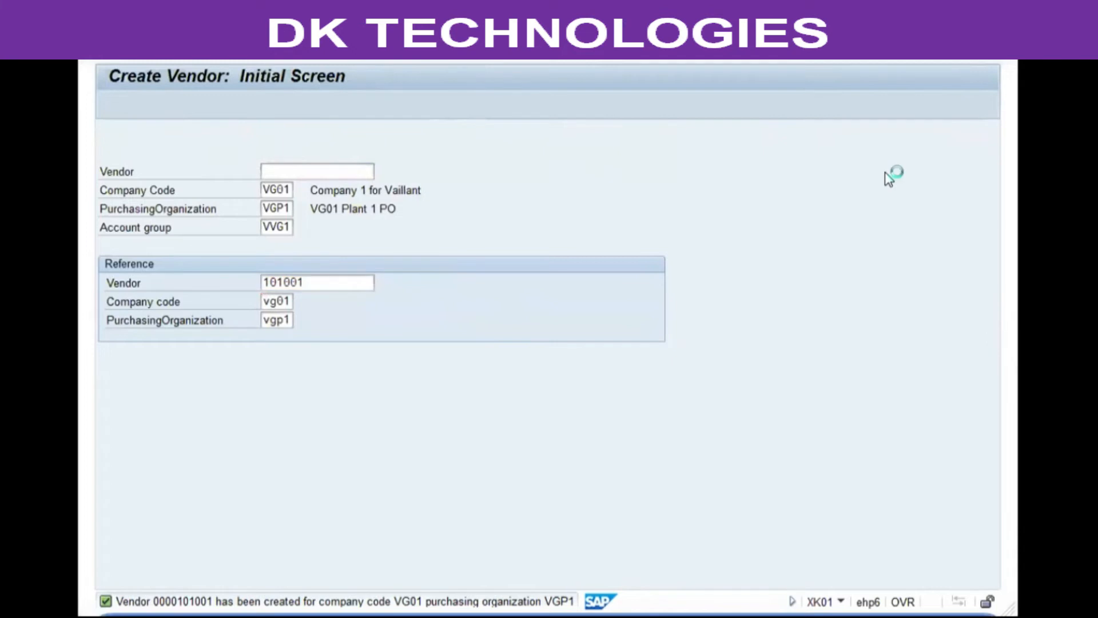
Step: Set the new vendor's title to Company and its name to VG01 Regular Vendor 2
{"action": "key", "text": "c"}
{"action": "key", "text": "Tab"}
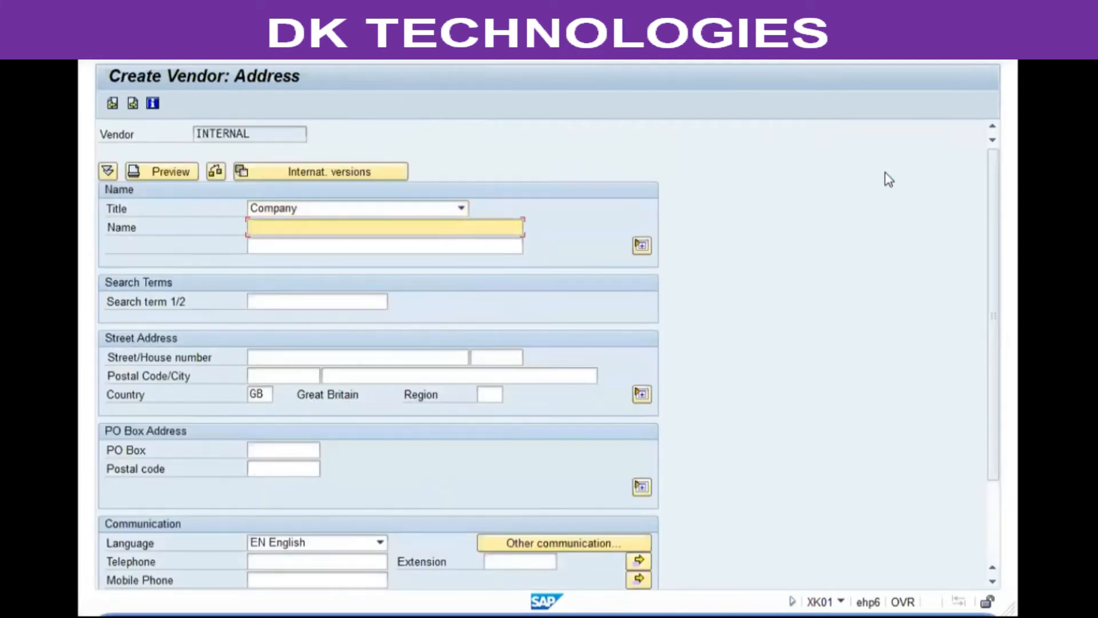
{"action": "type", "text": "VG"}
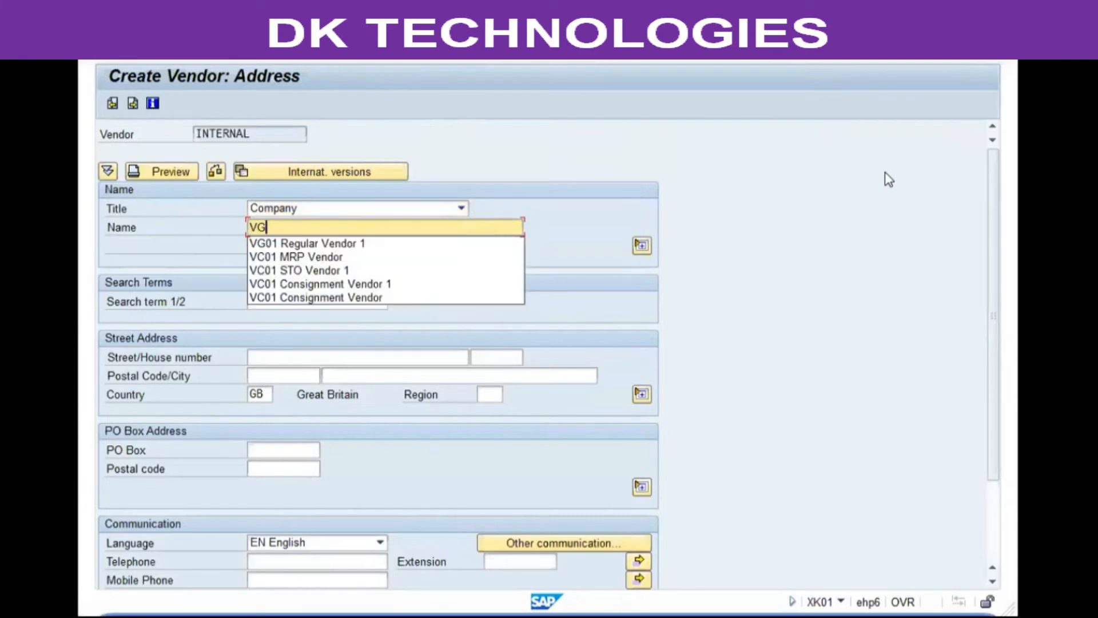
{"action": "key", "text": "Down"}
{"action": "key", "text": "BackSpace"}
{"action": "type", "text": "2"}
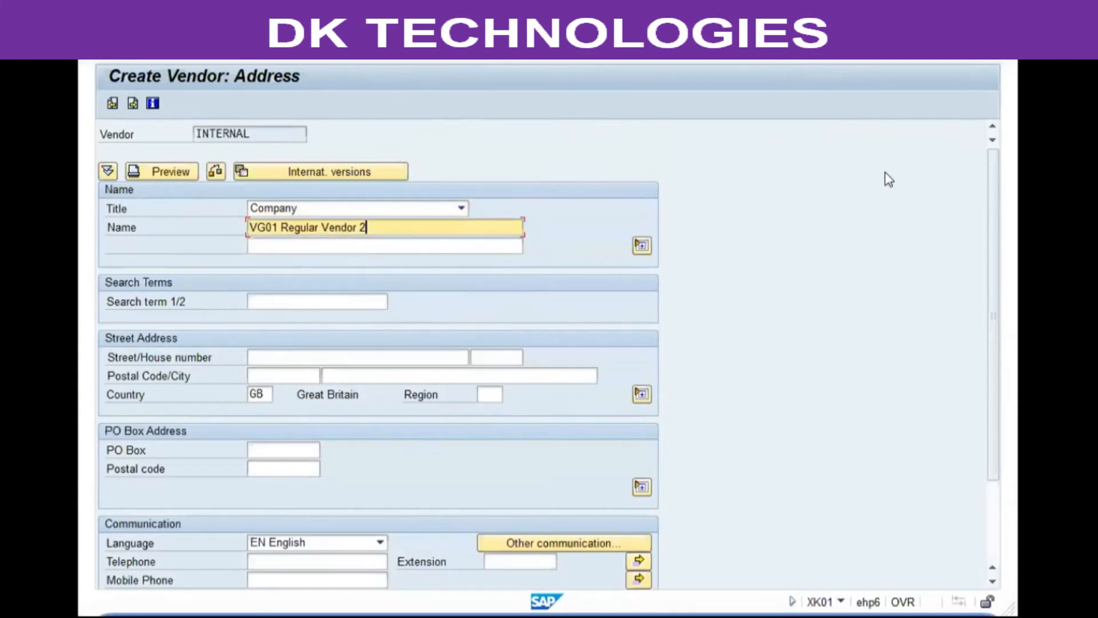
Step: Continue past the control and bank data without entries, and edit the payment terms in the accounting payment transactions
{"action": "key", "text": "Return"}
{"action": "key", "text": "Return"}
{"action": "key", "text": "Return"}
{"action": "key", "text": "Return"}
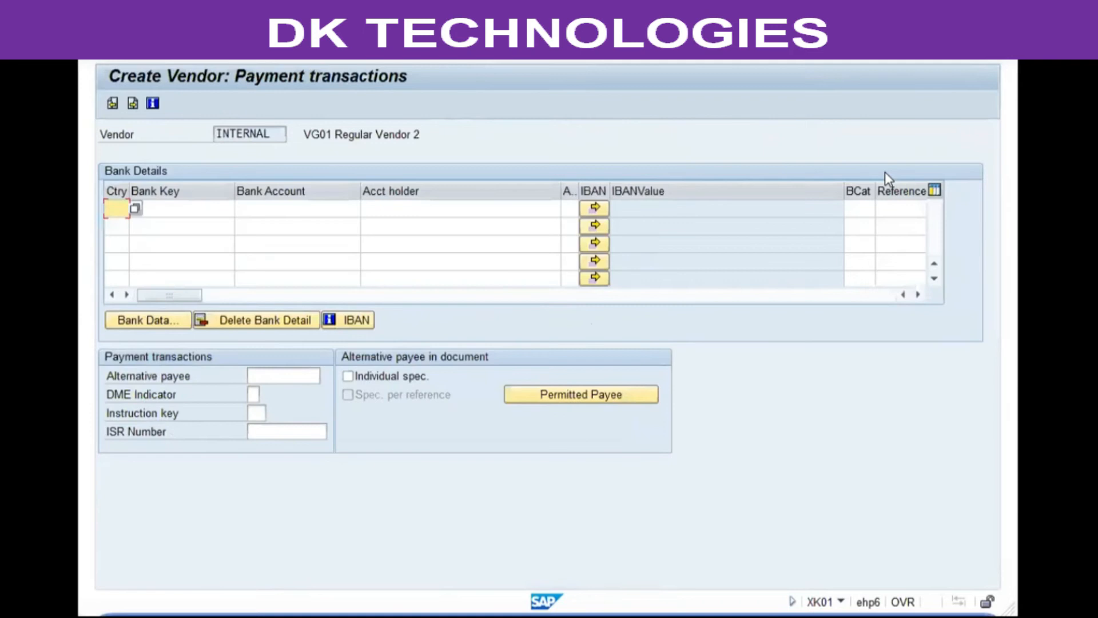
{"action": "key", "text": "Return"}
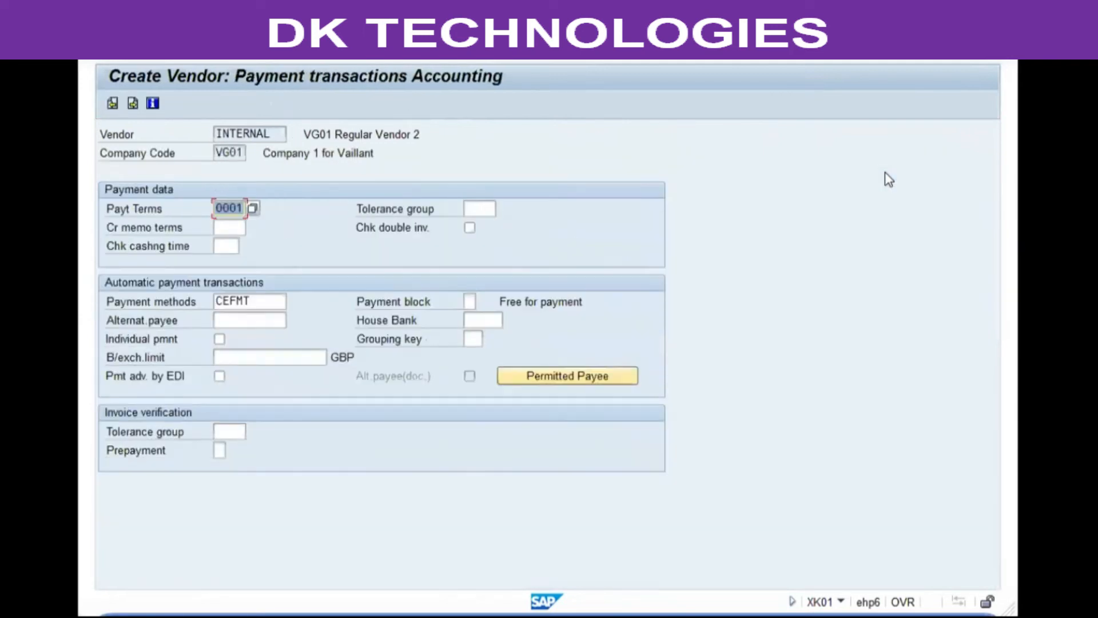
{"action": "key", "text": "Right"}
{"action": "key", "text": "BackSpace"}
{"action": "key", "text": "Return"}
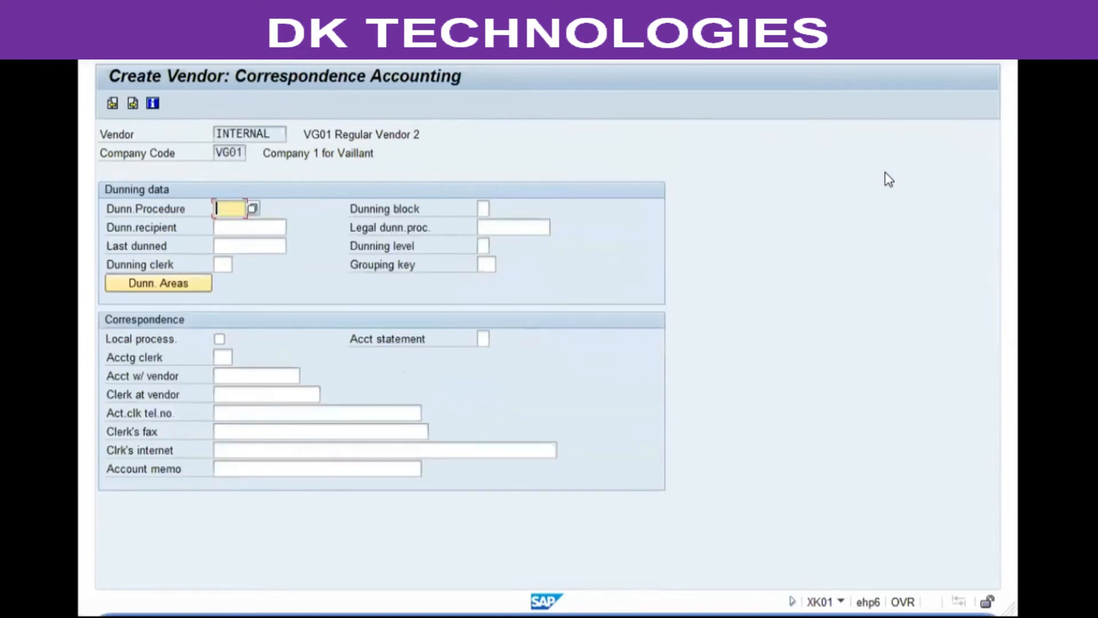
Step: Set the purchasing terms of payment to 0002, change the leading digits of the minimum order value to 2.2, and save the vendor
{"action": "key", "text": "Return"}
{"action": "type", "text": "0002"}
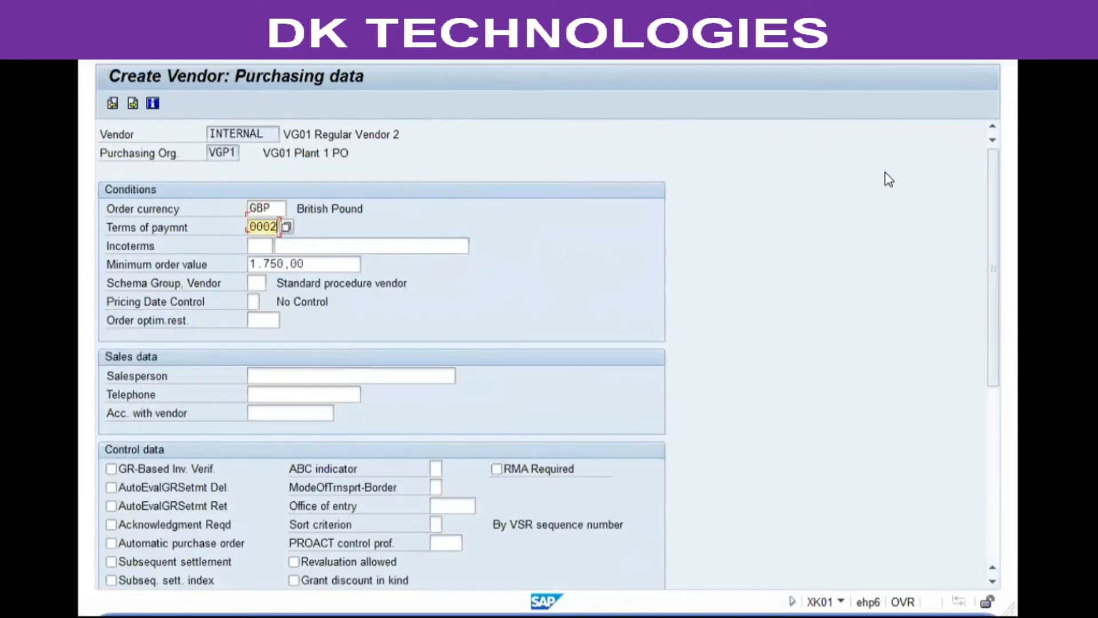
{"action": "key", "text": "Tab"}
{"action": "key", "text": "Tab"}
{"action": "key", "text": "Tab"}
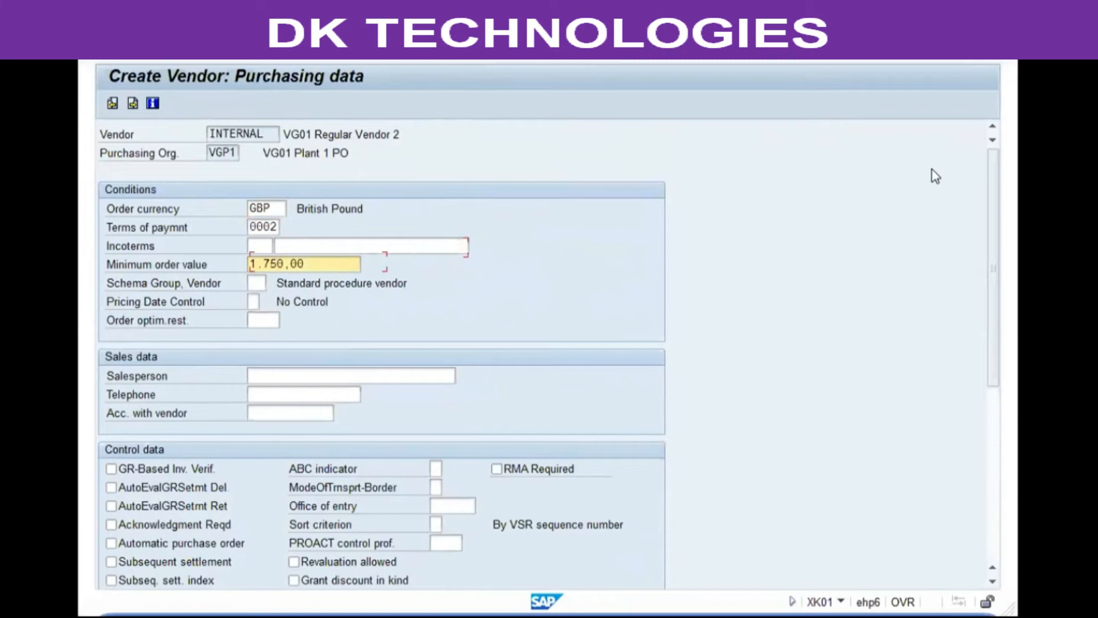
{"action": "type", "text": "2.2"}
{"action": "key", "text": "Return"}
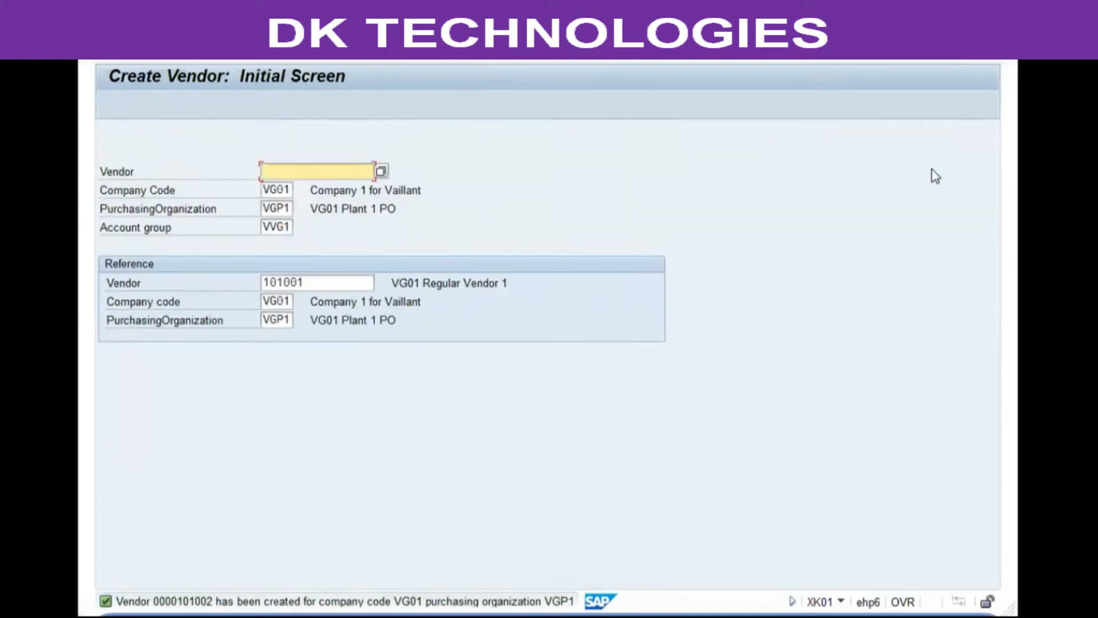
Step: Create and save another vendor from the same reference, with title Company and name VG01 Regular Vendor 3
{"action": "key", "text": "Return"}
{"action": "key", "text": "Down"}
{"action": "key", "text": "Tab"}
{"action": "type", "text": "V"}
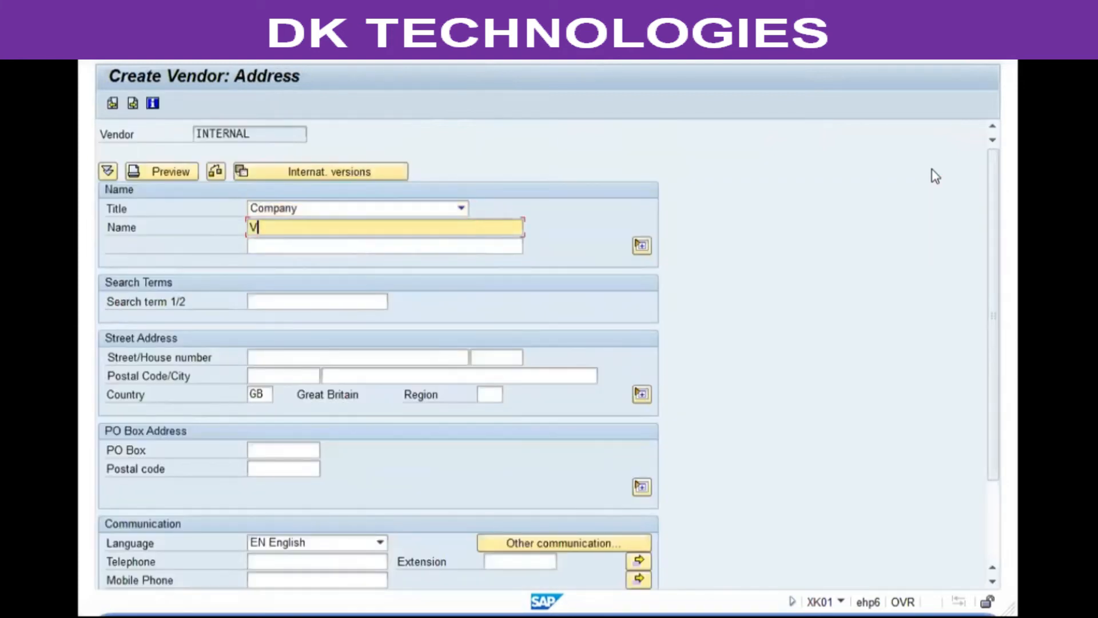
{"action": "type", "text": "G01 Regular Vendor 3"}
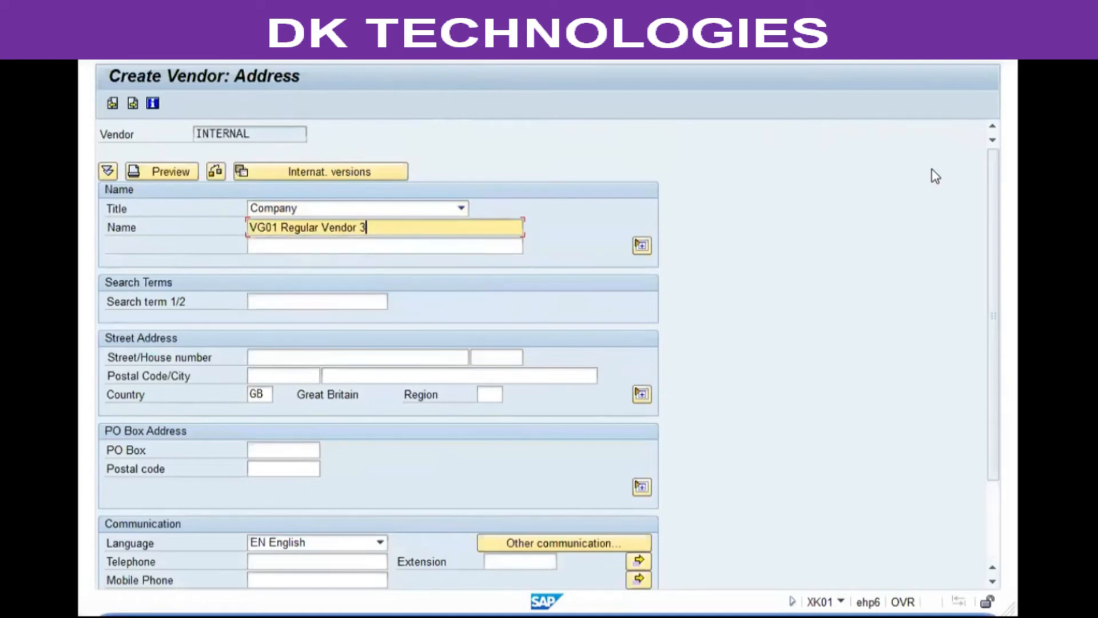
{"action": "key", "text": "Return"}
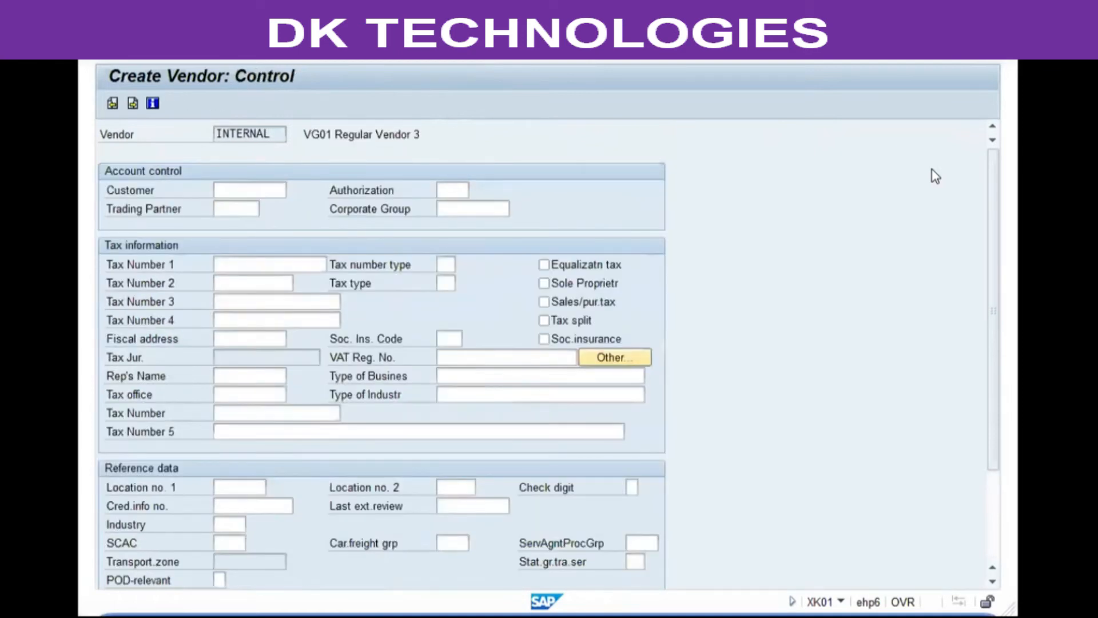
{"action": "key", "text": "Return"}
{"action": "key", "text": "ctrl+s"}
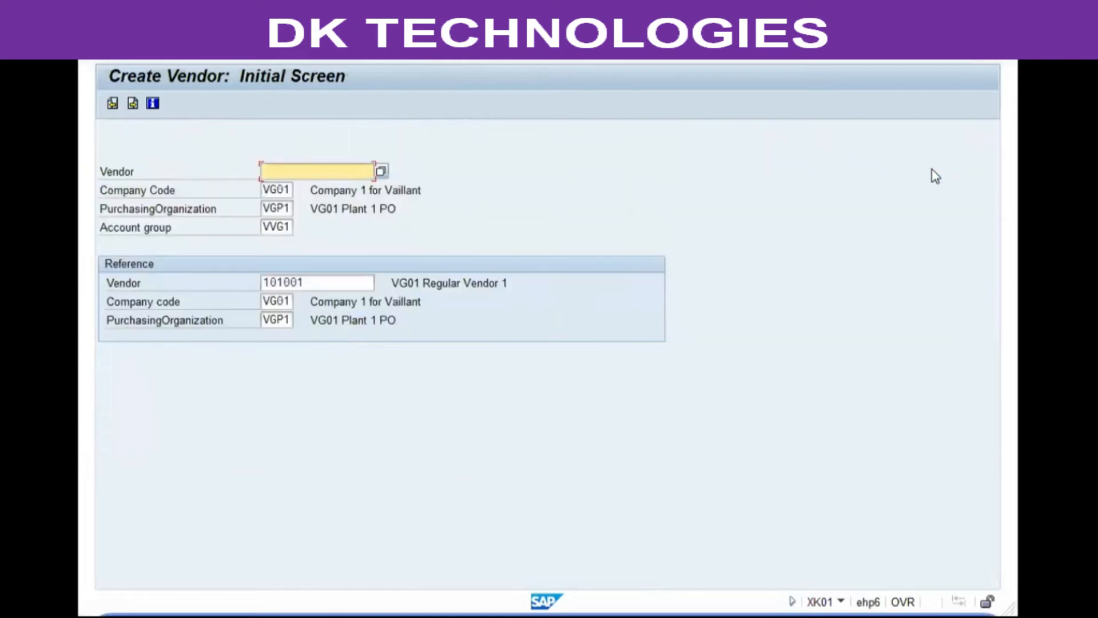
Step: Create and save one more vendor from the same reference, with title Company and name VG01 Regular Vendor 4
{"action": "key", "text": "Return"}
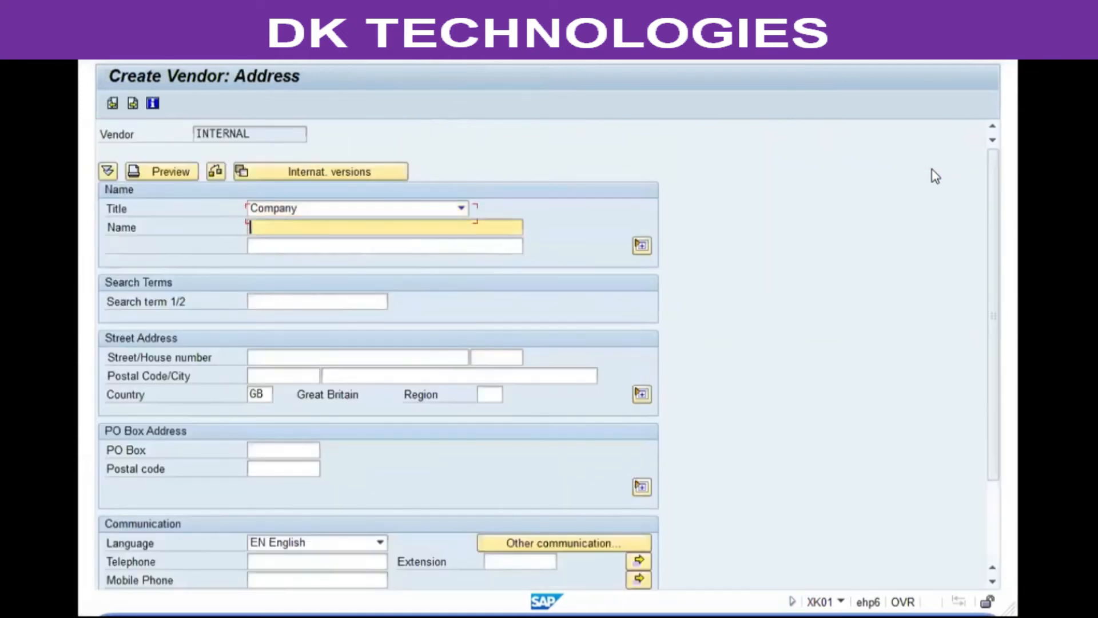
{"action": "type", "text": "VG"}
{"action": "key", "text": "Down"}
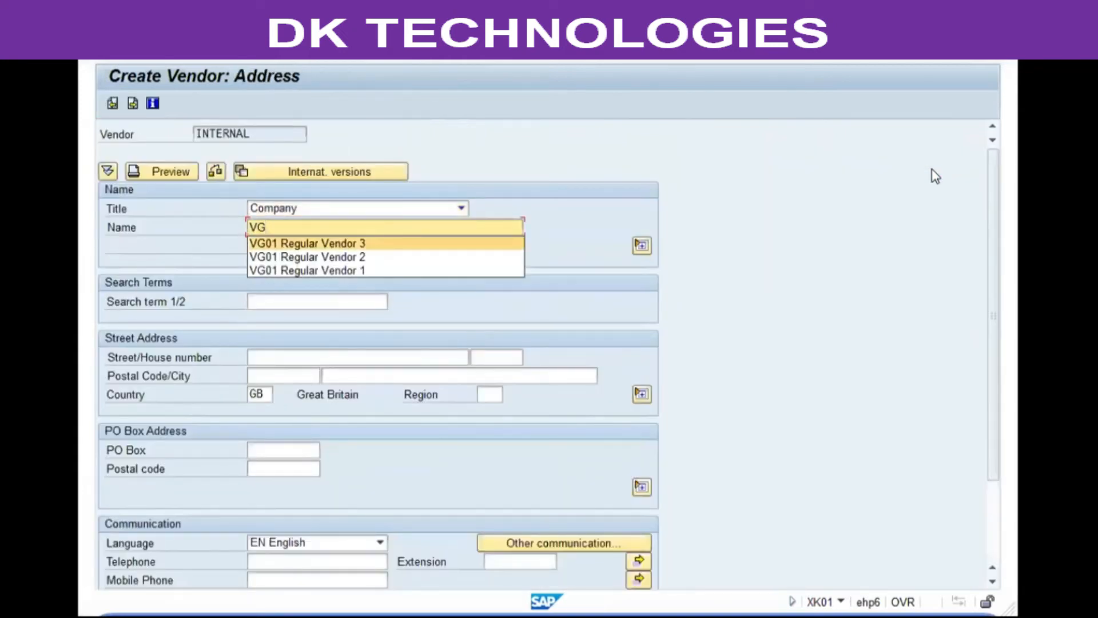
{"action": "type", "text": "01 Regular Vendor 4"}
{"action": "key", "text": "ctrl+s"}
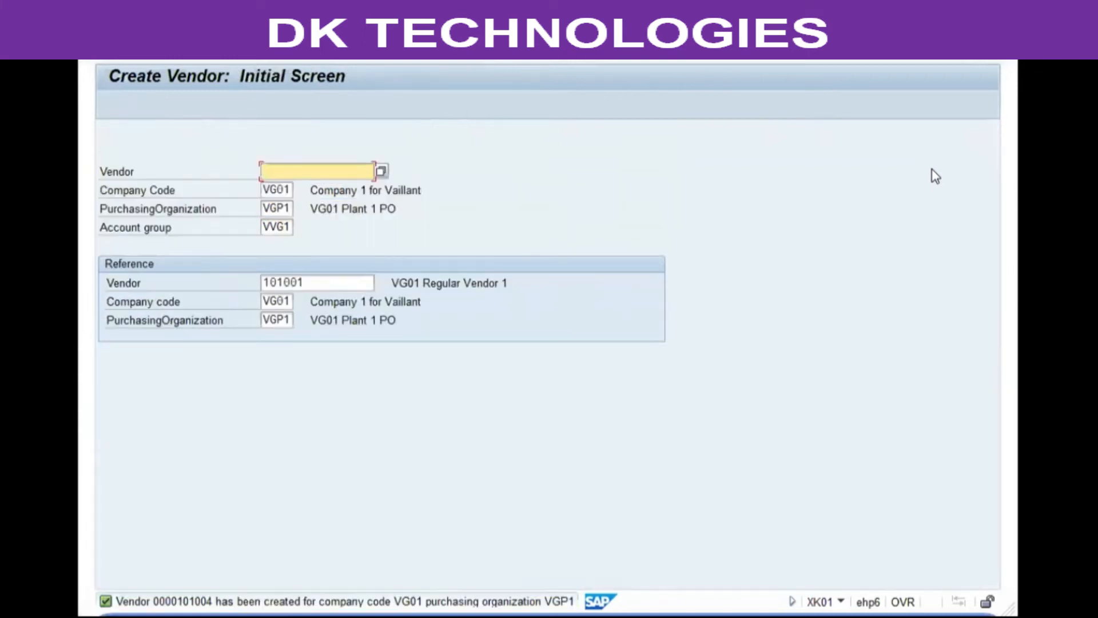
Step: Leave vendor creation, open transaction XK02 to change VG01 Regular Vendor 4, and select its general Address and Control views
{"action": "key", "text": "F3"}
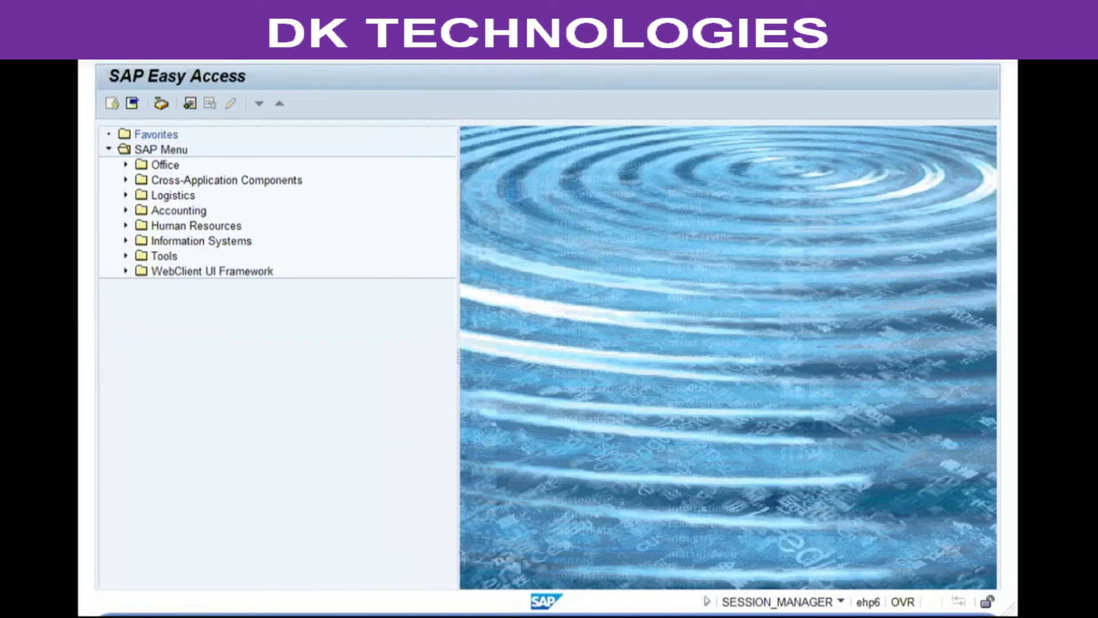
{"action": "key", "text": "Return"}
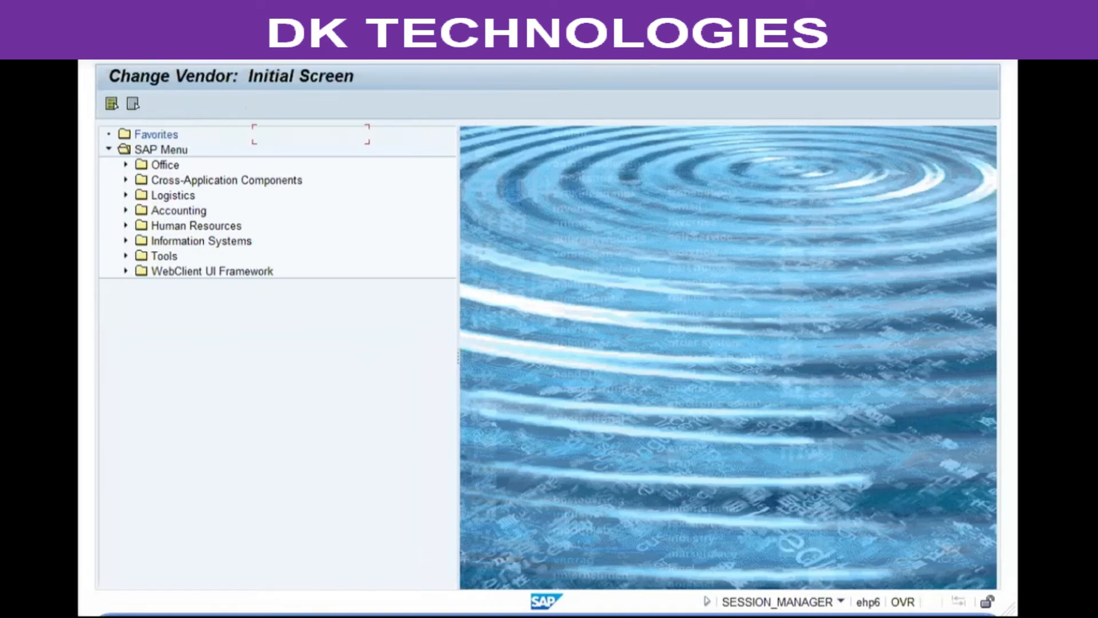
{"action": "left_click", "coordinate": [280, 153]}
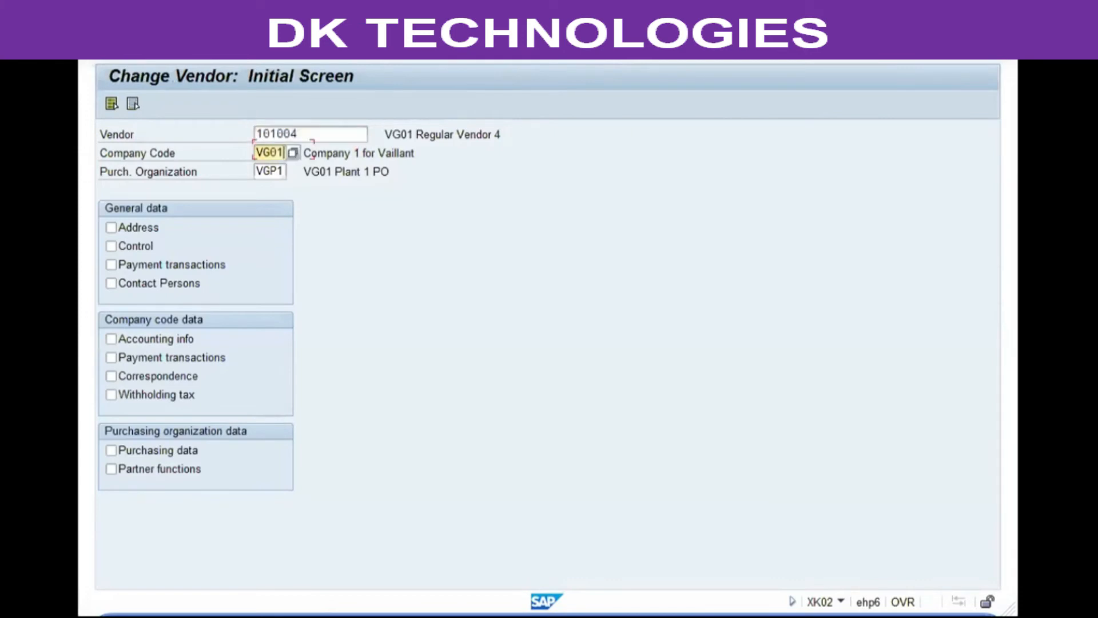
{"action": "left_click", "coordinate": [275, 171]}
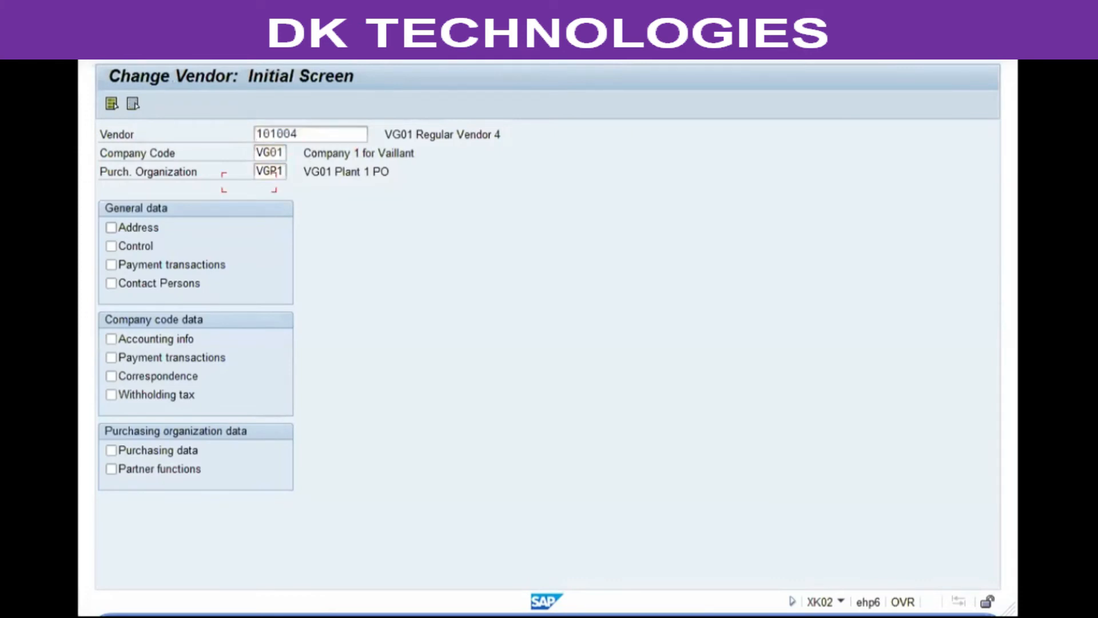
{"action": "left_click", "coordinate": [110, 227]}
{"action": "left_click", "coordinate": [111, 245]}
Step: Clear the company code and purchasing organization of the vendor being changed
{"action": "double_click", "coordinate": [279, 153]}
{"action": "key", "text": "Delete"}
{"action": "key", "text": "Tab"}
{"action": "key", "text": "Delete"}
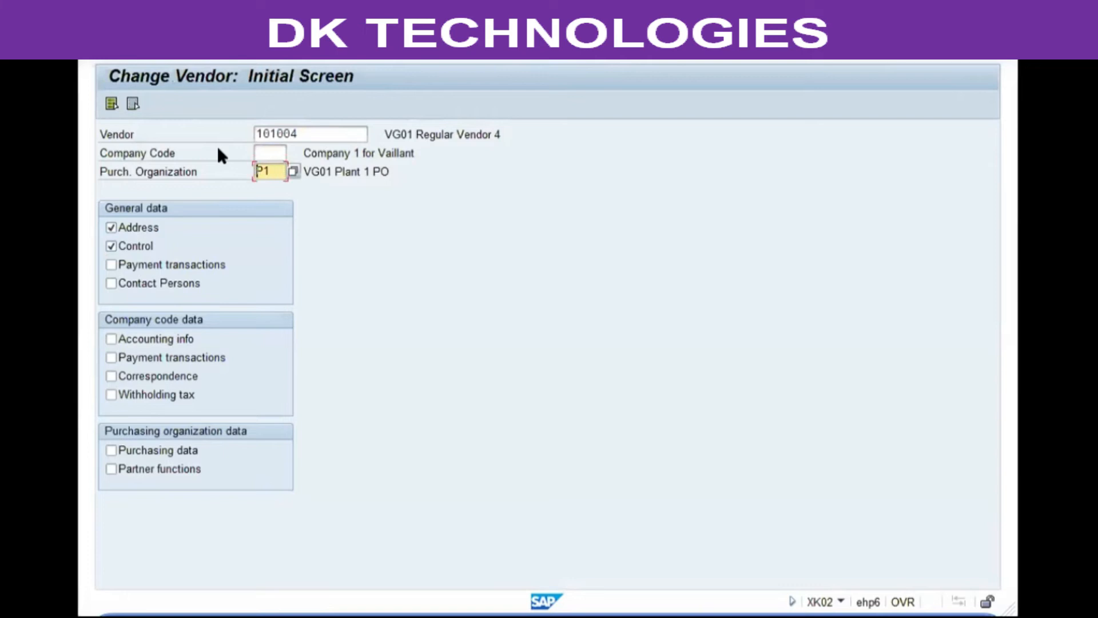
Step: Select the company code Payment transactions and the Purchasing data views, and try to continue without a company code or purchasing organization
{"action": "key", "text": "Tab"}
{"action": "key", "text": "Tab"}
{"action": "key", "text": "Tab"}
{"action": "key", "text": "Tab"}
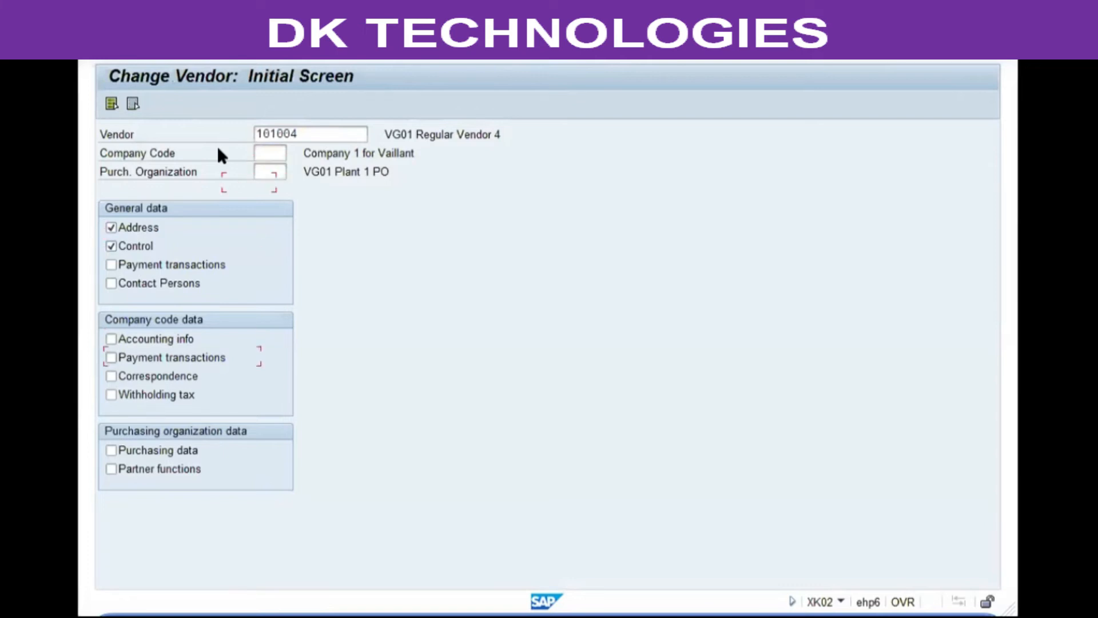
{"action": "key", "text": "space"}
{"action": "key", "text": "Tab"}
{"action": "key", "text": "Tab"}
{"action": "key", "text": "Tab"}
{"action": "key", "text": "shift+Tab"}
{"action": "key", "text": "shift+Tab"}
{"action": "key", "text": "shift+Tab"}
{"action": "key", "text": "Return"}
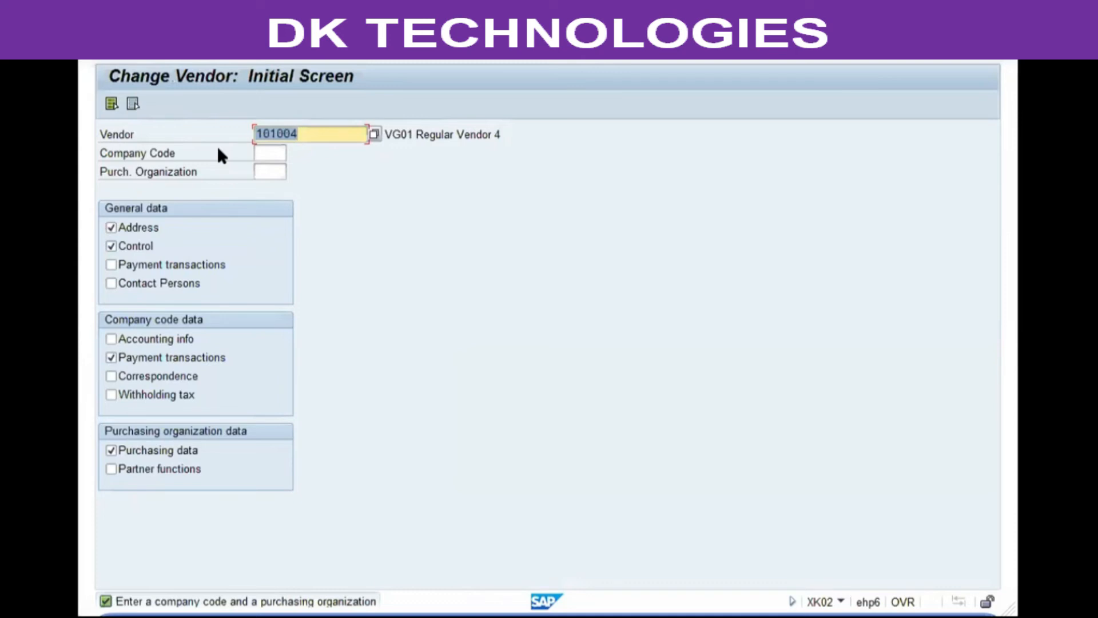
Step: Enter company code VG01 and purchasing organization VGP1, and open the vendor's address data for changing
{"action": "key", "text": "Tab"}
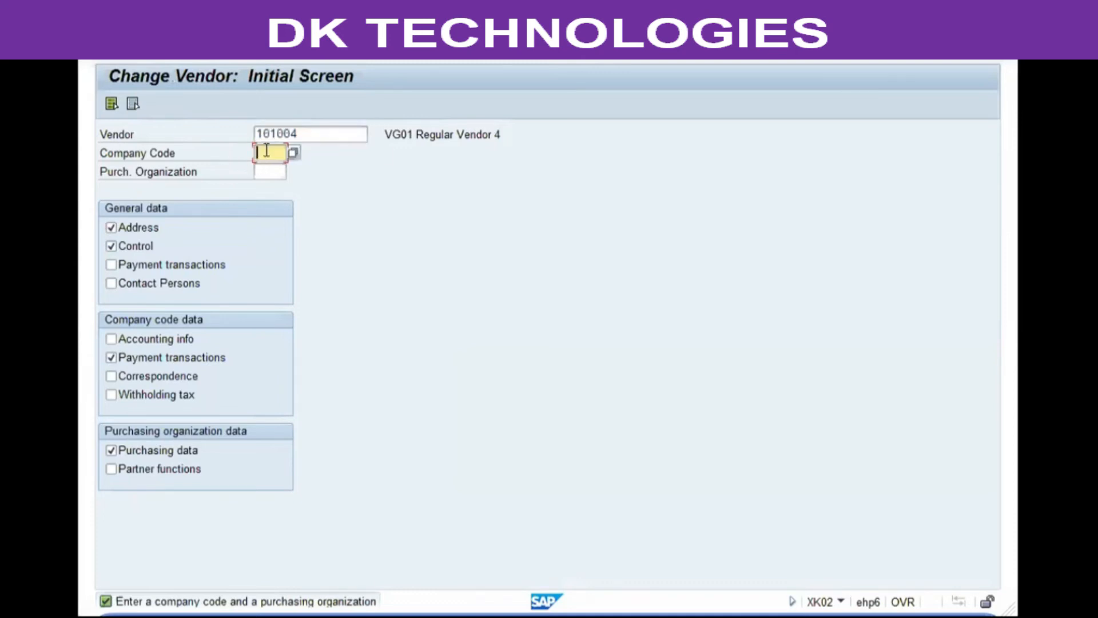
{"action": "type", "text": "vg01"}
{"action": "key", "text": "Tab"}
{"action": "type", "text": "vgp1"}
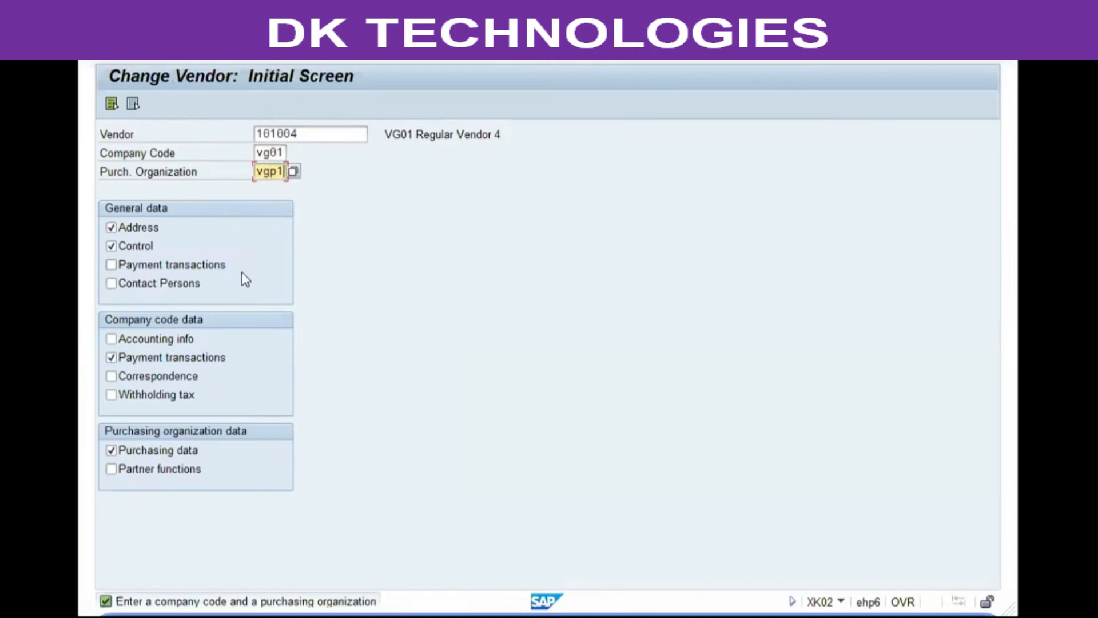
{"action": "key", "text": "Return"}
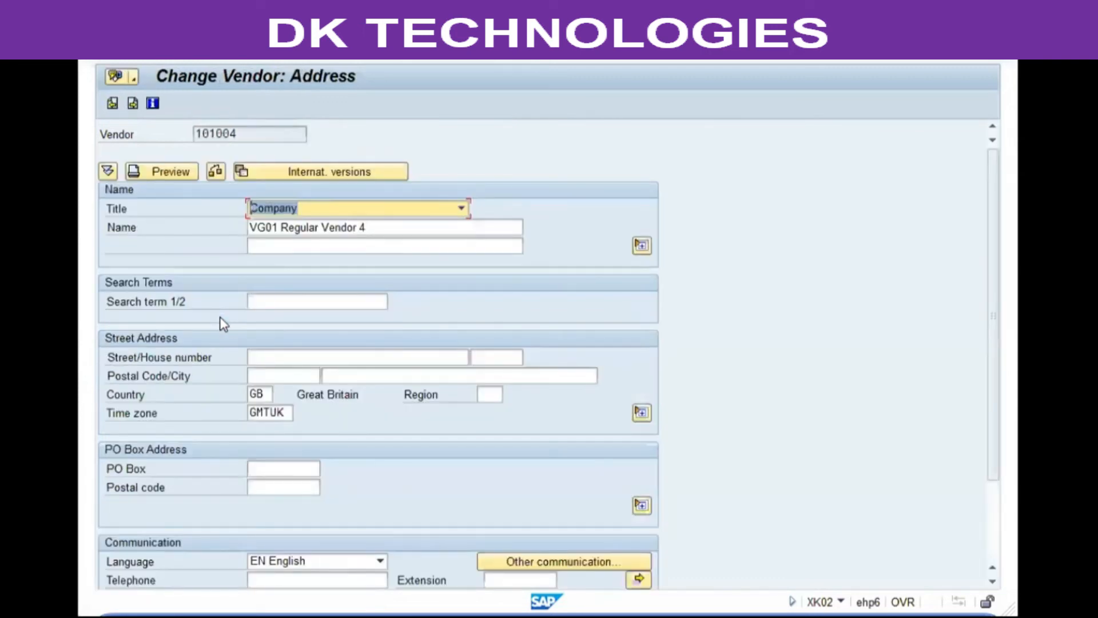
Step: Enter London as the city in the vendor's street address and continue to the control data
{"action": "key", "text": "Down"}
{"action": "key", "text": "Down"}
{"action": "key", "text": "Down"}
{"action": "key", "text": "Down"}
{"action": "key", "text": "Down"}
{"action": "key", "text": "Down"}
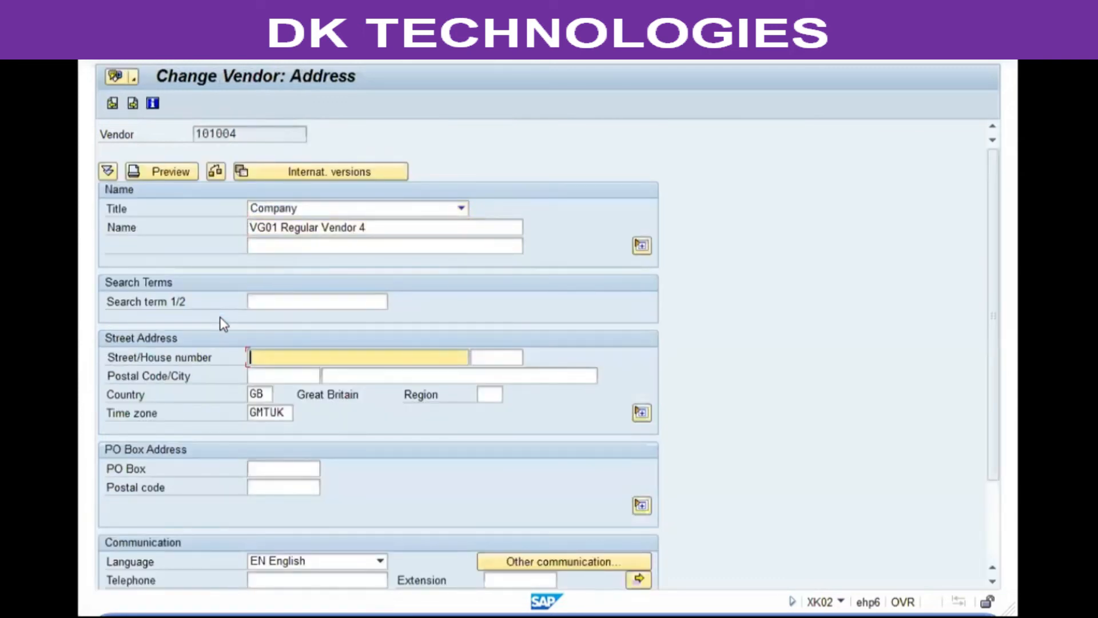
{"action": "key", "text": "Up"}
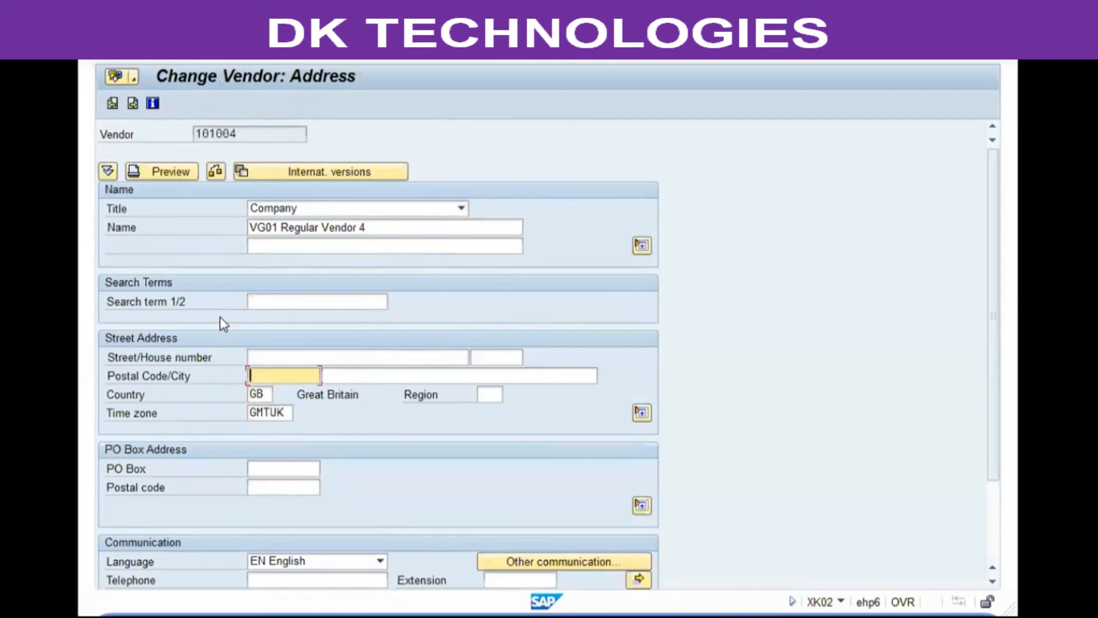
{"action": "key", "text": "Tab"}
{"action": "type", "text": "London"}
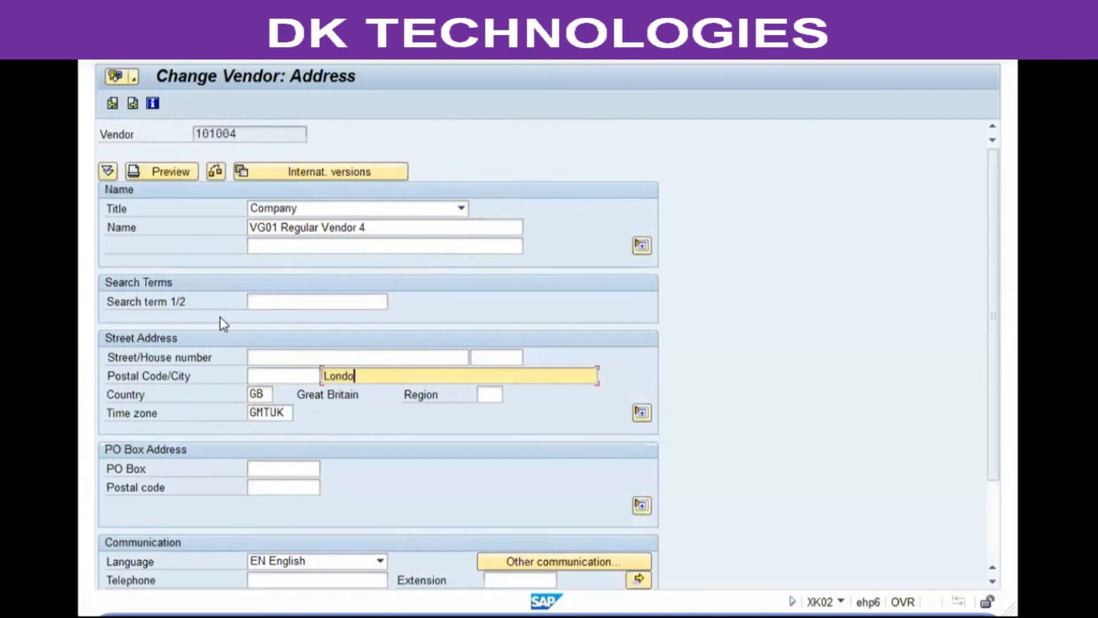
{"action": "key", "text": "Return"}
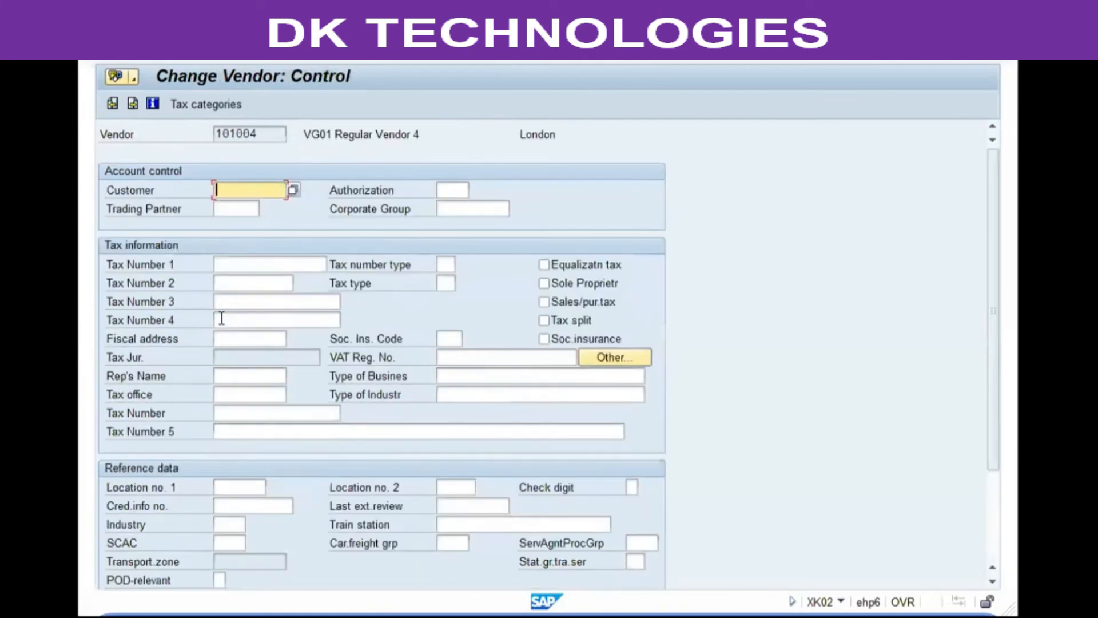
Step: Set the vendor's industry to 0001 in the reference data
{"action": "key", "text": "Down"}
{"action": "key", "text": "Down"}
{"action": "key", "text": "Down"}
{"action": "key", "text": "Down"}
{"action": "key", "text": "Down"}
{"action": "key", "text": "Down"}
{"action": "key", "text": "Down"}
{"action": "key", "text": "Down"}
{"action": "key", "text": "Down"}
{"action": "key", "text": "Down"}
{"action": "key", "text": "Down"}
{"action": "key", "text": "Down"}
{"action": "key", "text": "Down"}
{"action": "type", "text": "0001"}
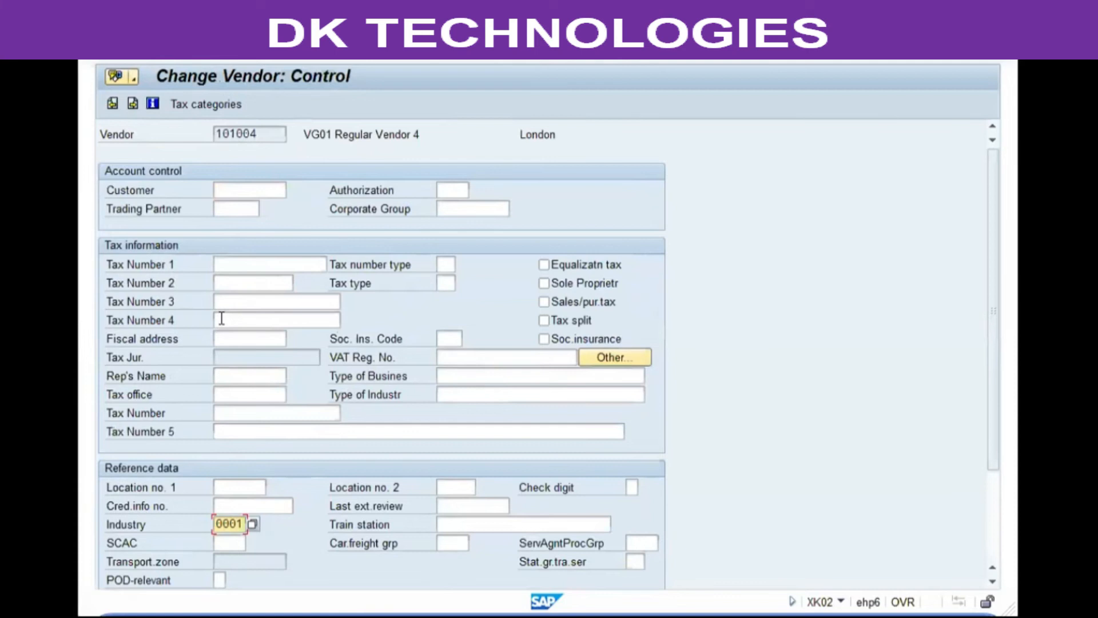
Step: Set the payment terms to 0011 in the company code data and 0008 in the purchasing data, and save the vendor
{"action": "key", "text": "Return"}
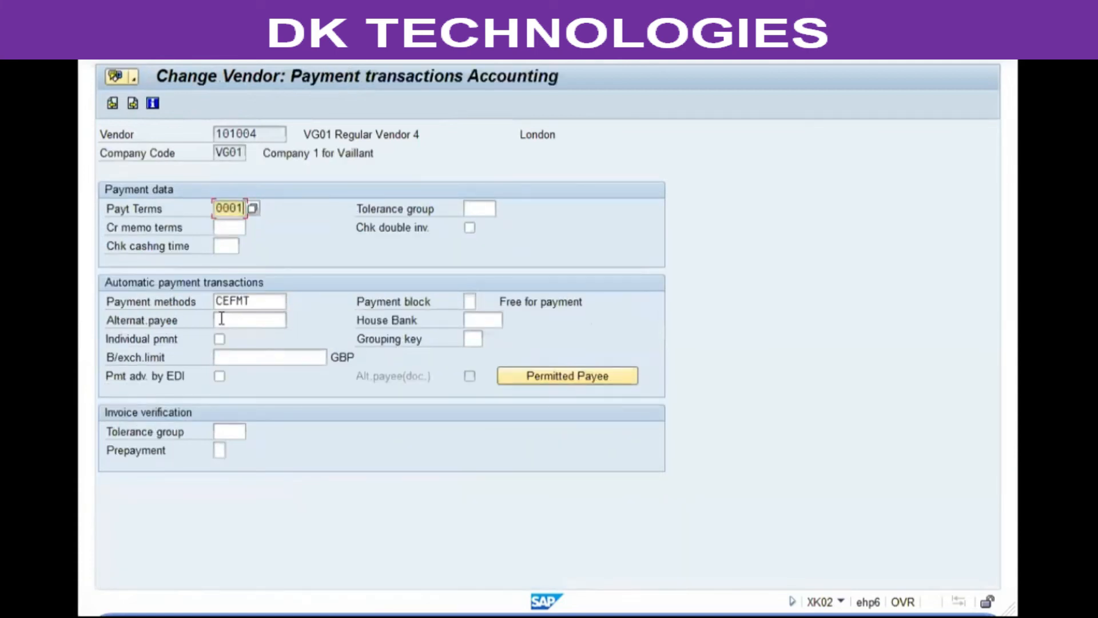
{"action": "key", "text": "Return"}
{"action": "key", "text": "Tab"}
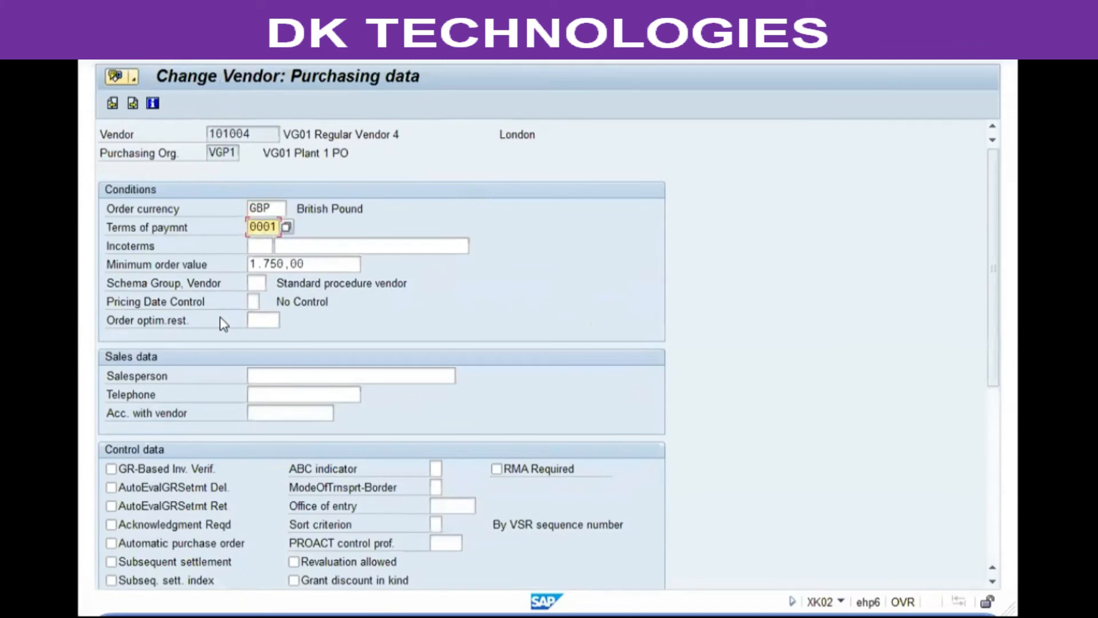
{"action": "type", "text": "8"}
{"action": "key", "text": "Left"}
{"action": "type", "text": "08"}
{"action": "key", "text": "Return"}
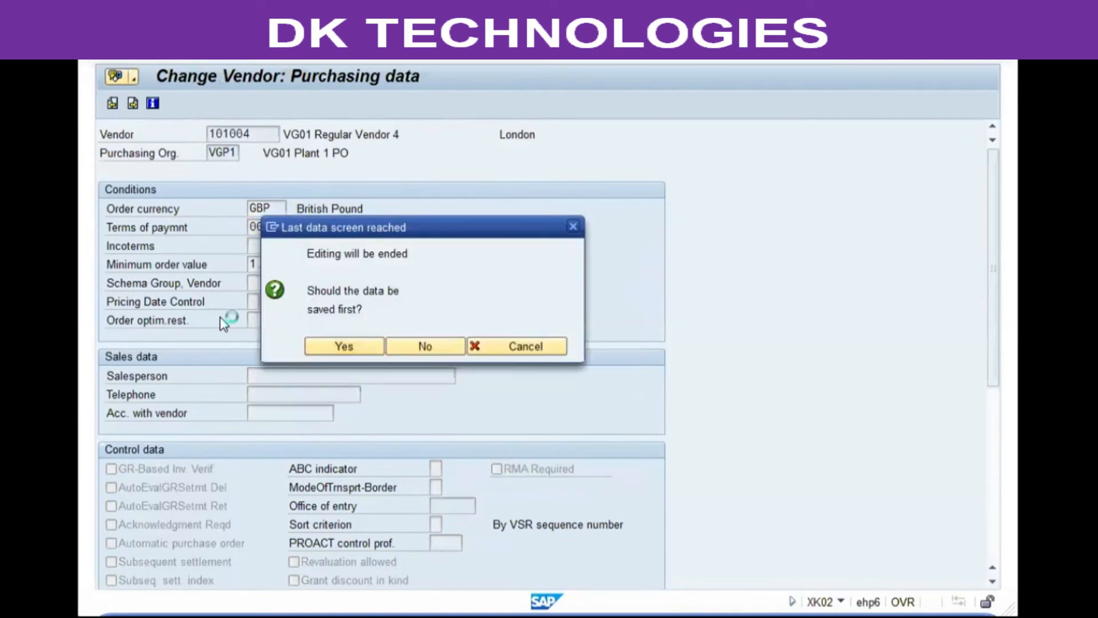
{"action": "key", "text": "Return"}
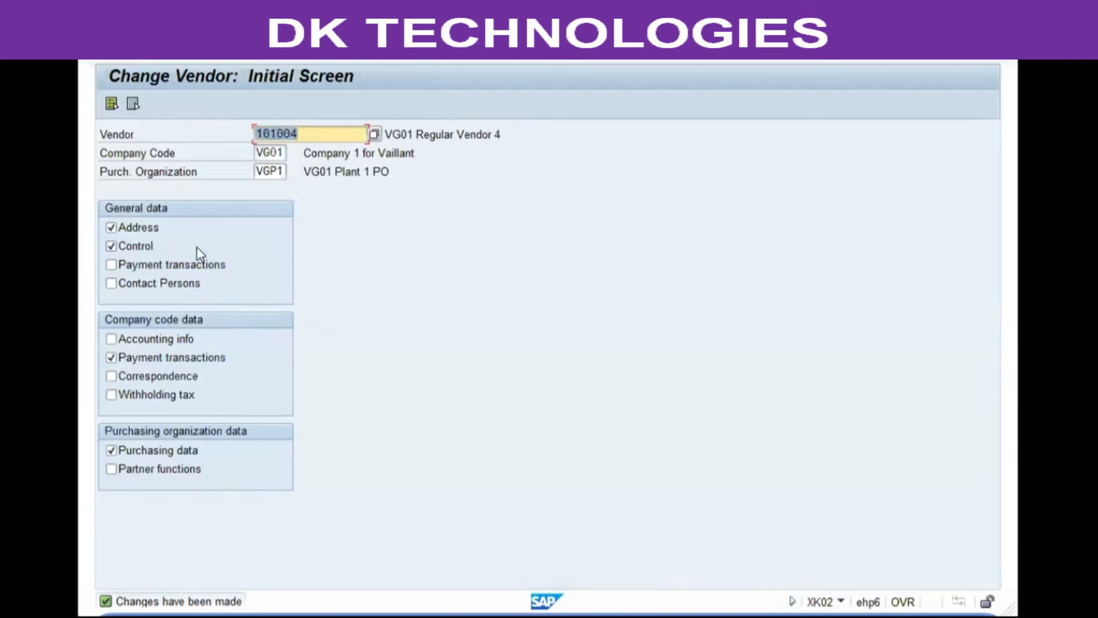
{"action": "key", "text": "F3"}
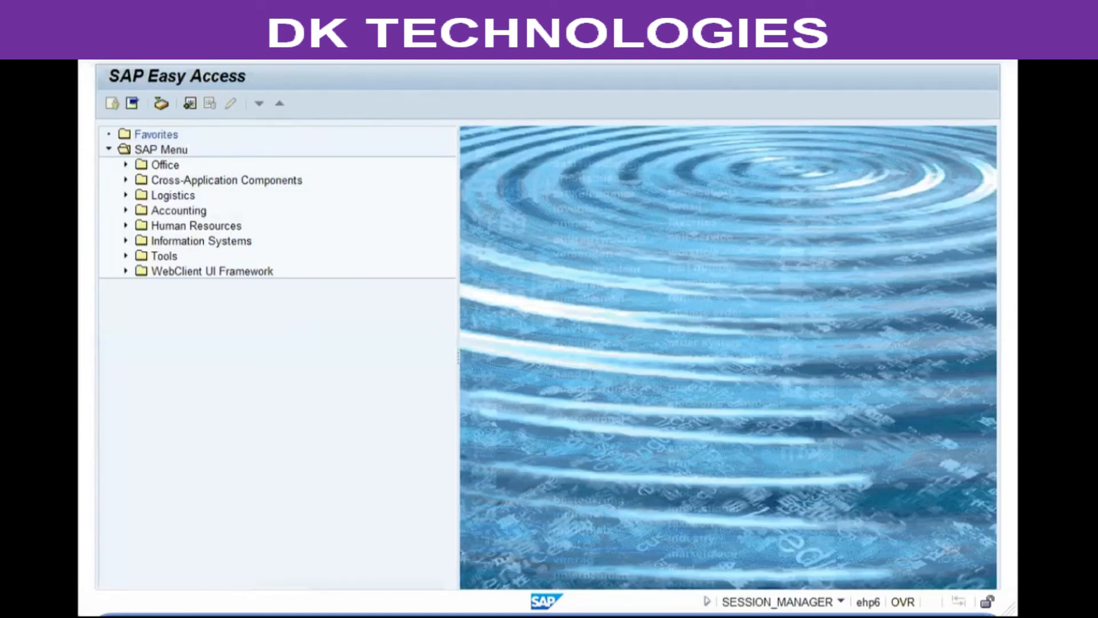
Step: Display the vendor in XK03 for VG01 and VGP1, checking its address, control, payment and purchasing data before exiting
{"action": "key", "text": "Return"}
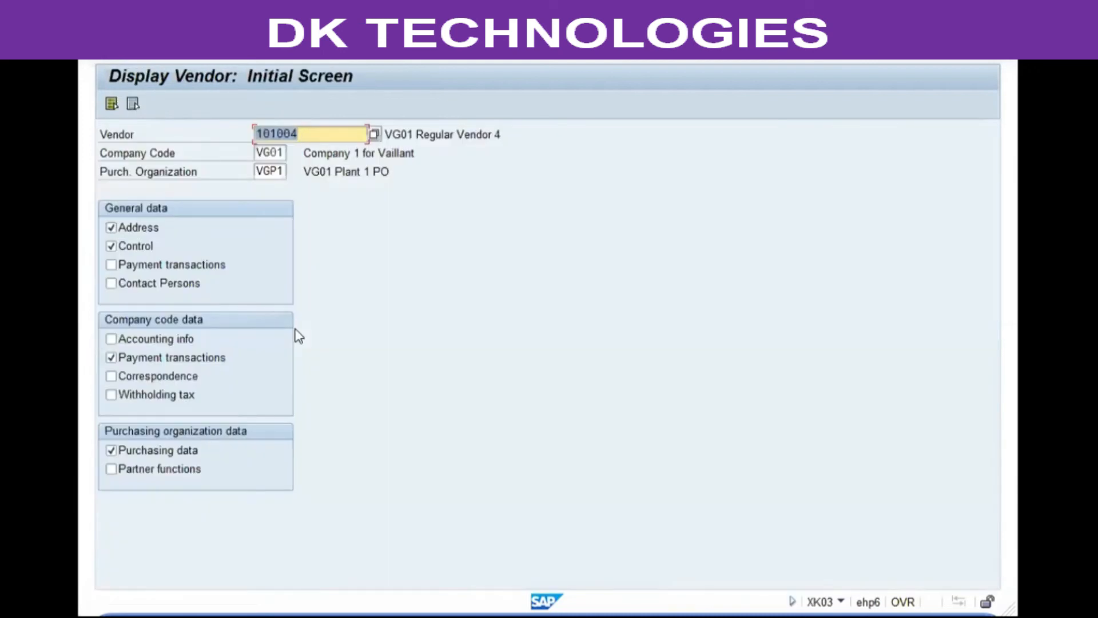
{"action": "left_click", "coordinate": [330, 133]}
{"action": "left_click", "coordinate": [269, 153]}
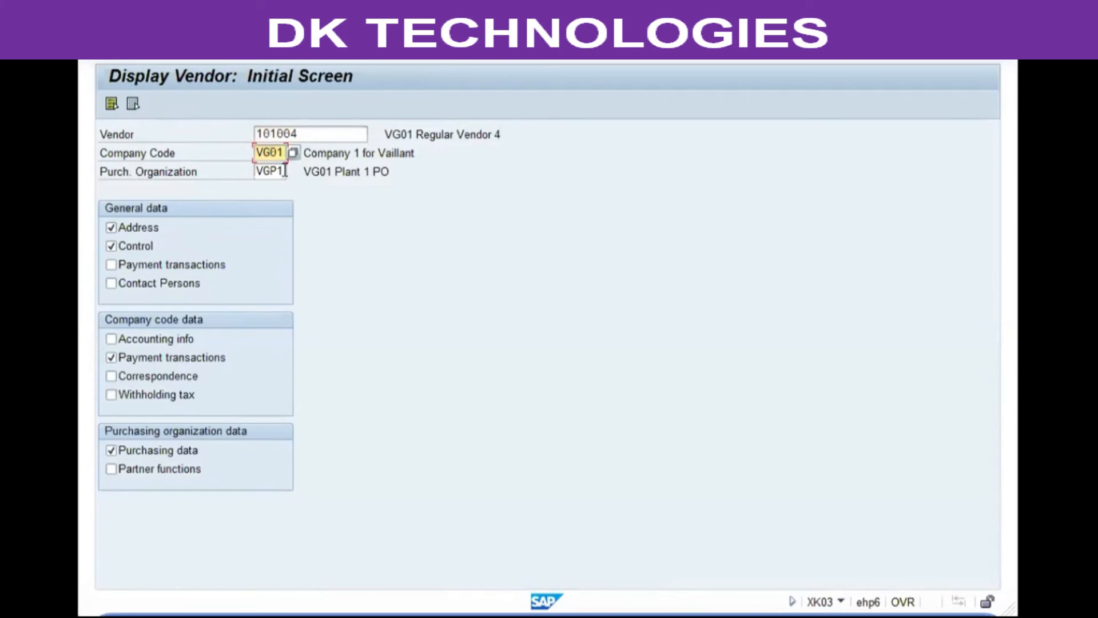
{"action": "key", "text": "Return"}
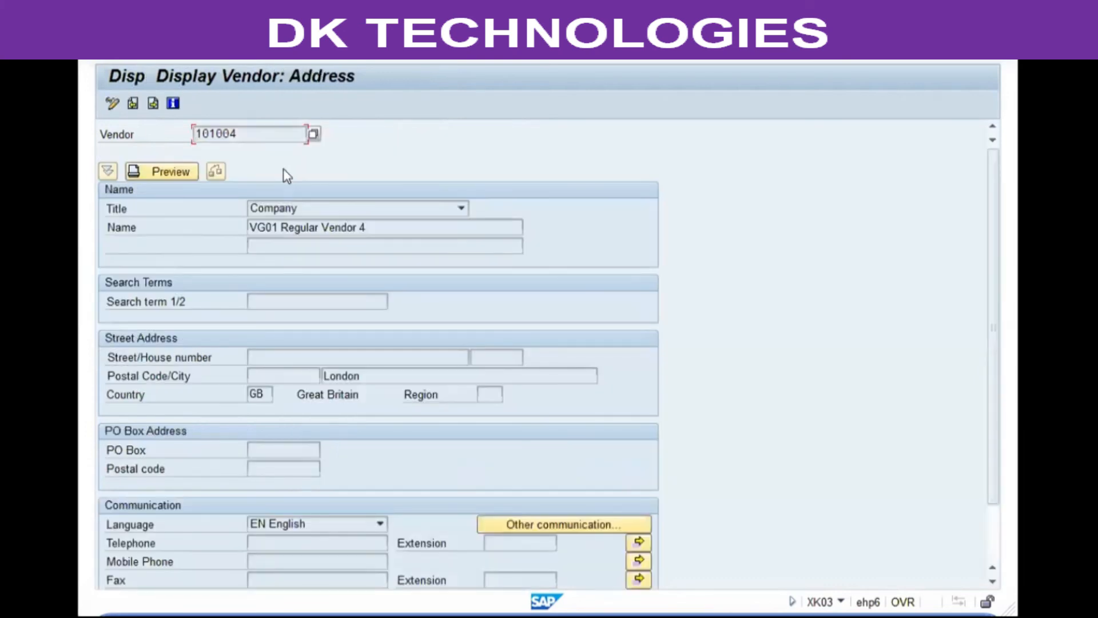
{"action": "key", "text": "Return"}
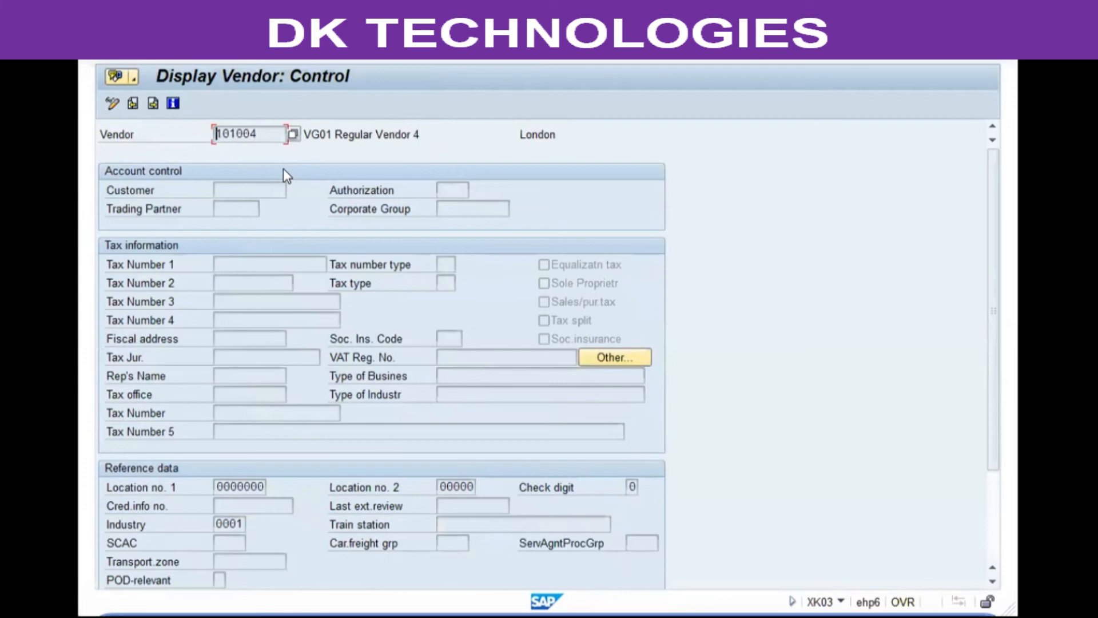
{"action": "key", "text": "Return"}
{"action": "key", "text": "Return"}
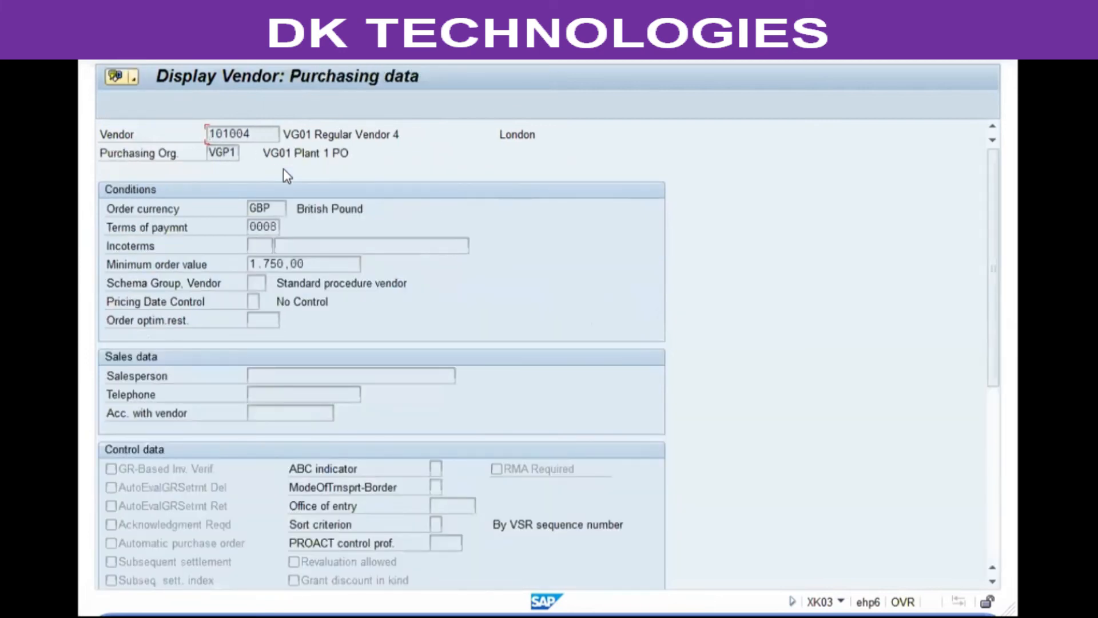
{"action": "key", "text": "Return"}
{"action": "left_click", "coordinate": [328, 300]}
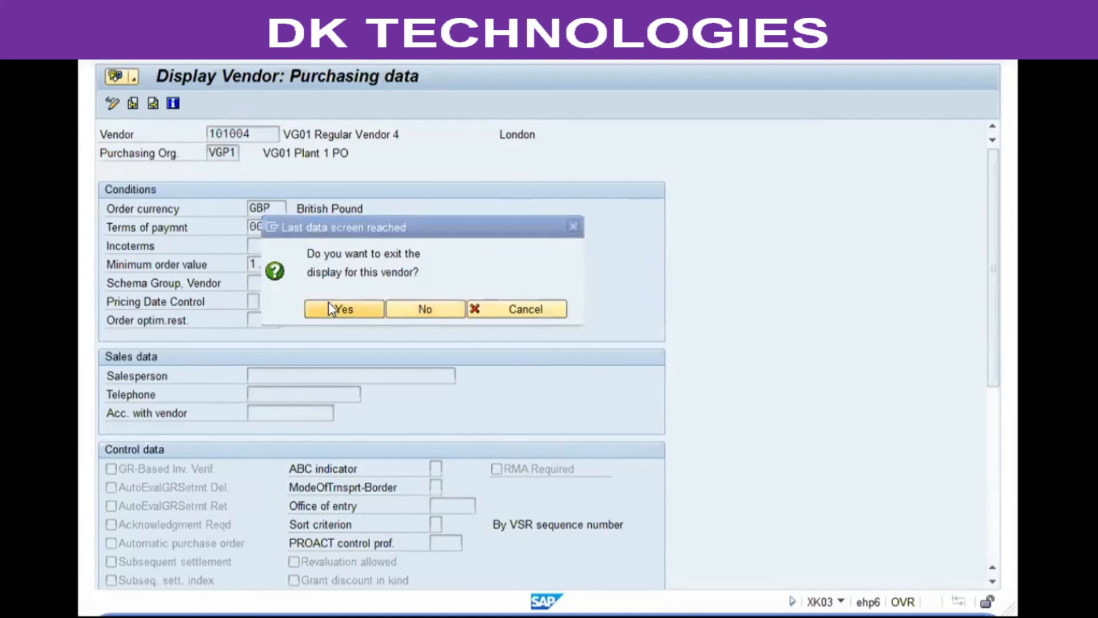
{"action": "key", "text": "F3"}
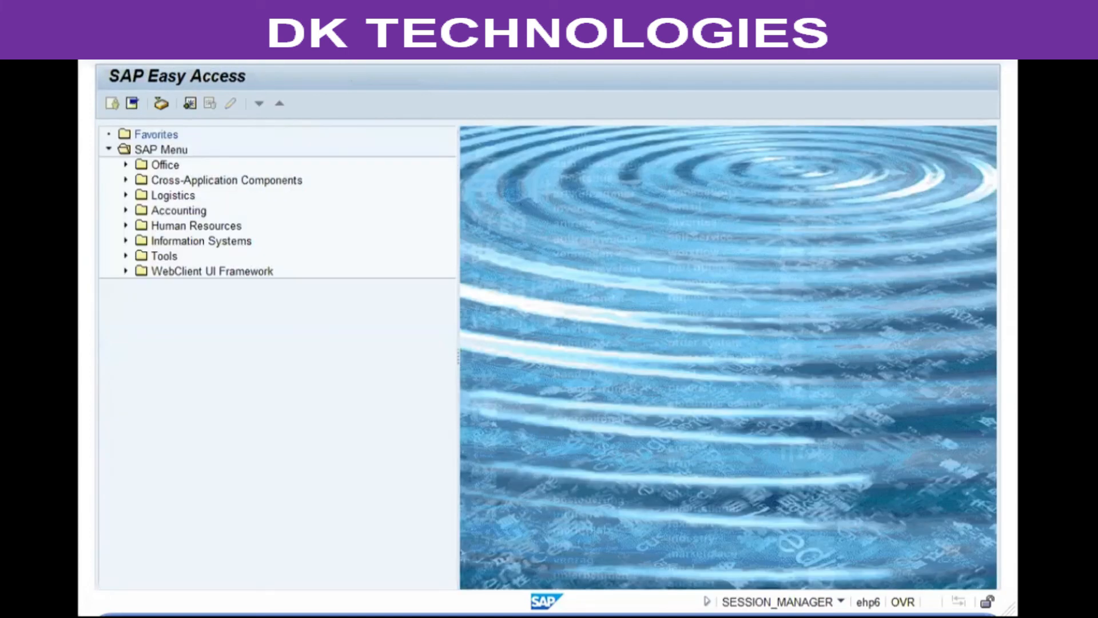
Step: List the changed fields of the vendor in XK04 for company code VG01 and purchasing organization VGP1
{"action": "key", "text": "Return"}
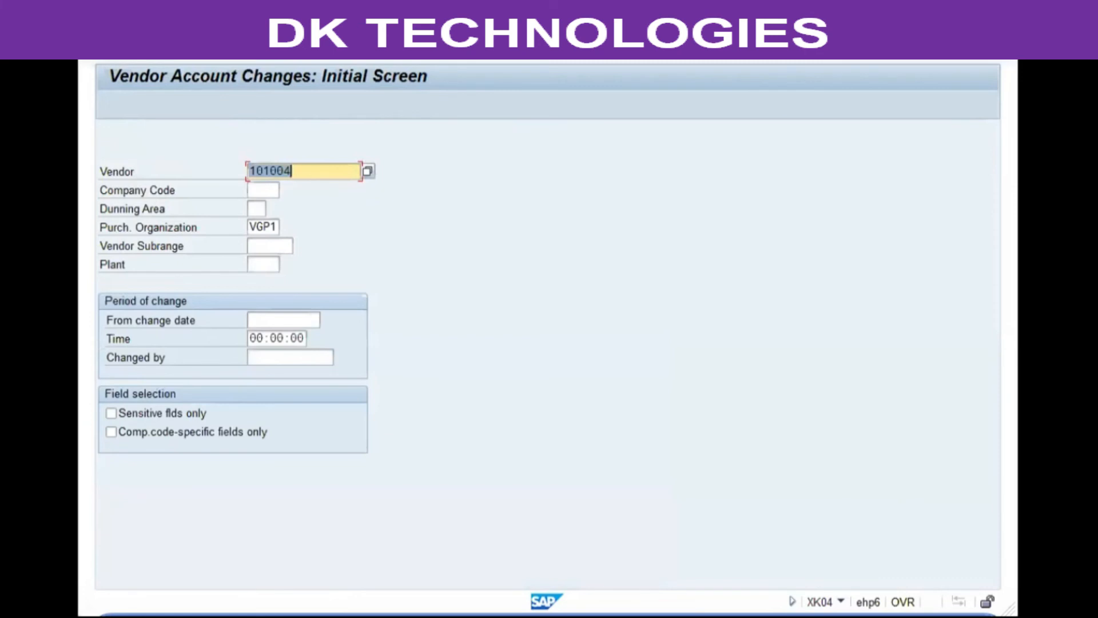
{"action": "key", "text": "Tab"}
{"action": "type", "text": "v"}
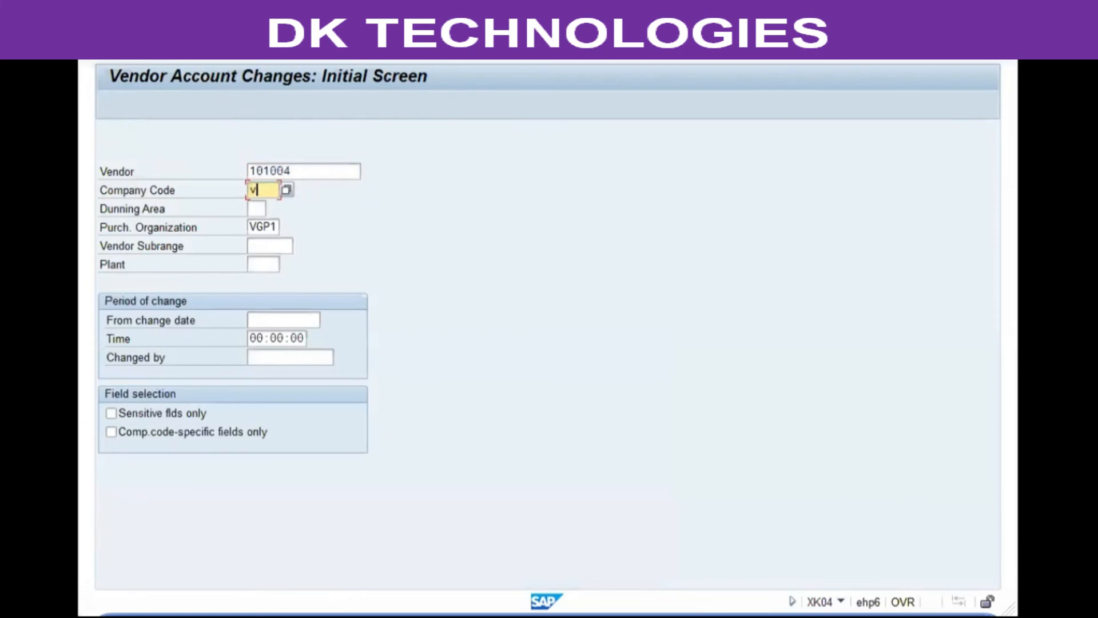
{"action": "type", "text": "g01"}
{"action": "key", "text": "Return"}
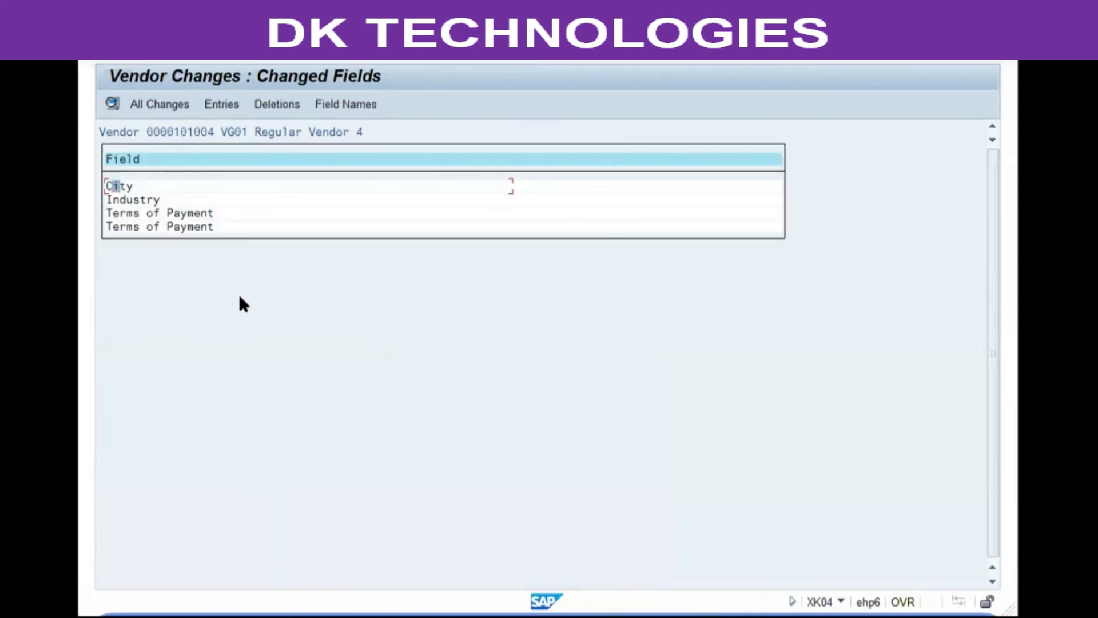
Step: Examine the details of the City change, including its time, field and old value, and return to the changed fields
{"action": "double_click", "coordinate": [138, 187]}
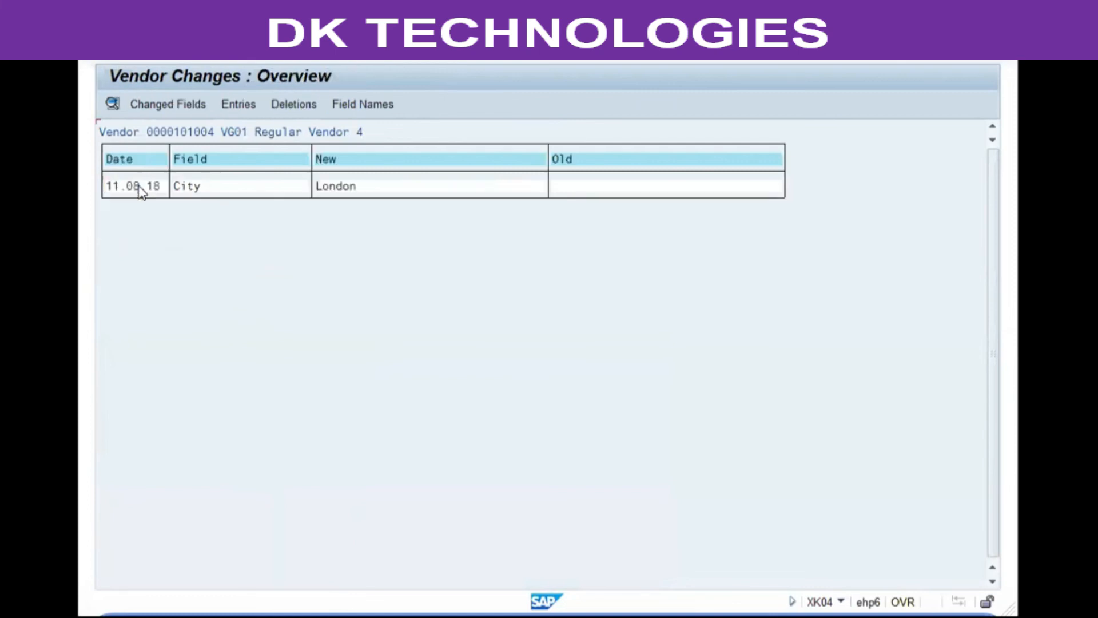
{"action": "left_click", "coordinate": [231, 186]}
{"action": "double_click", "coordinate": [230, 186]}
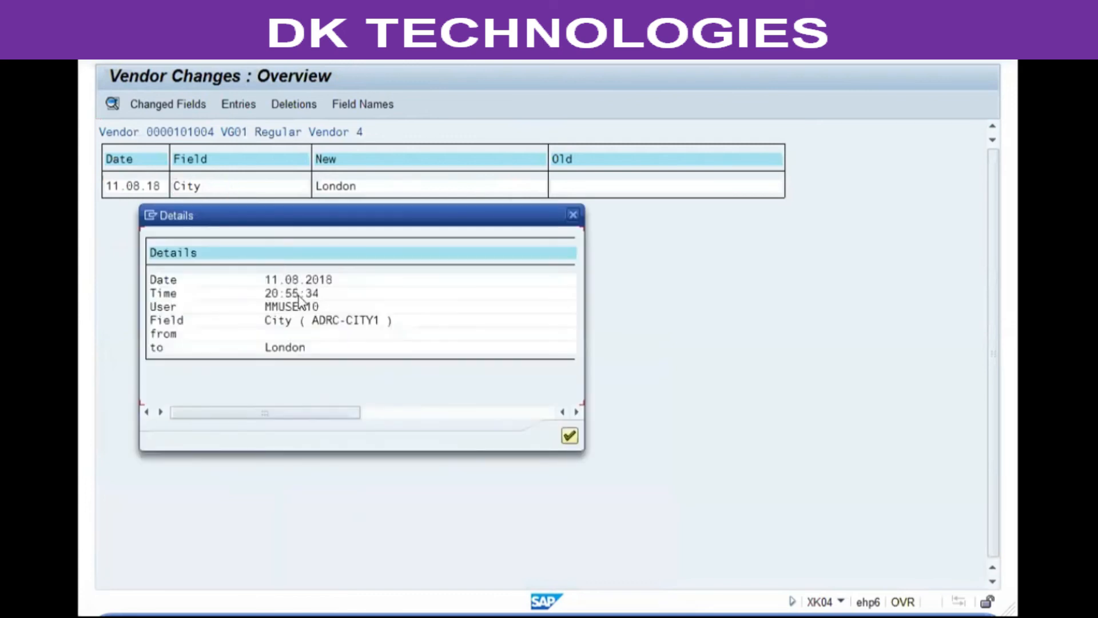
{"action": "left_click", "coordinate": [279, 292]}
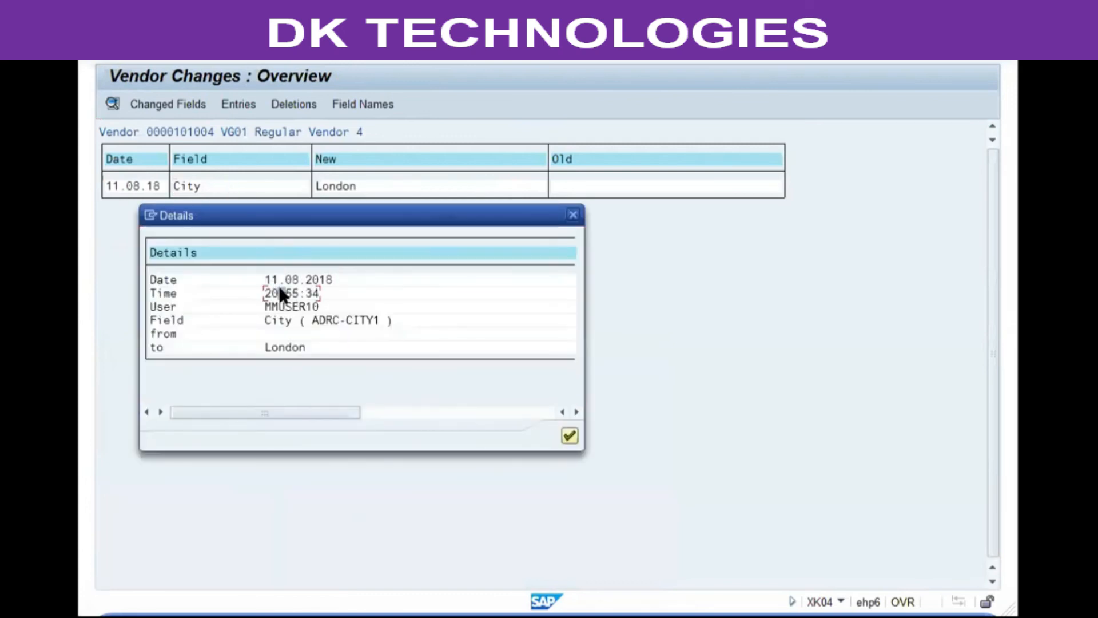
{"action": "left_click", "coordinate": [295, 321]}
{"action": "left_click", "coordinate": [328, 335]}
{"action": "key", "text": "Return"}
{"action": "key", "text": "F3"}
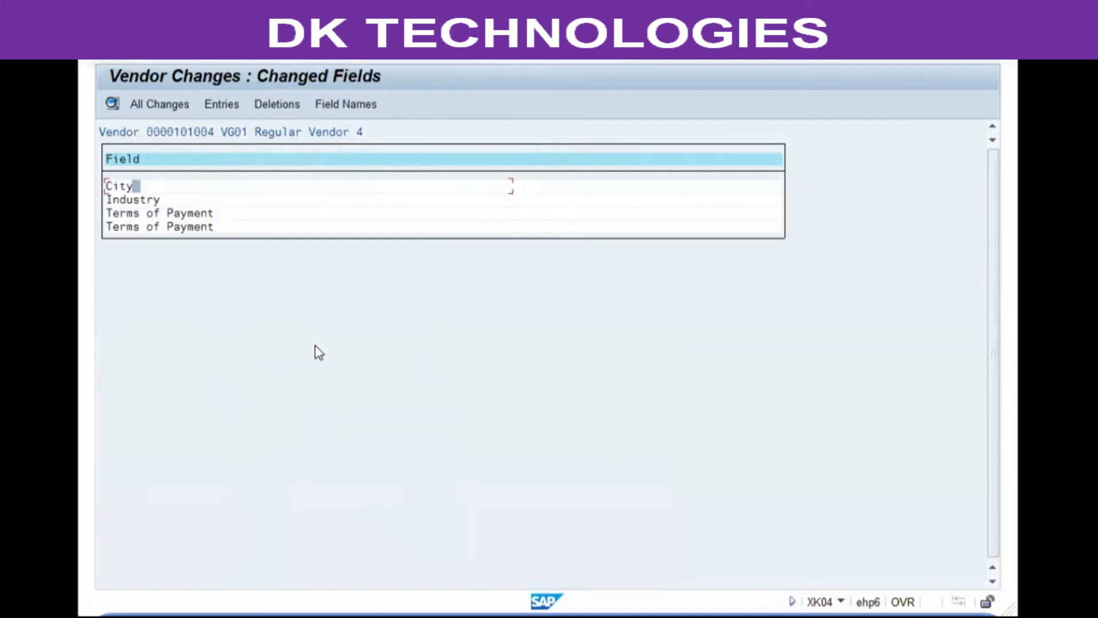
Step: Examine the details of the Industry change and return to the changed fields
{"action": "double_click", "coordinate": [158, 199]}
{"action": "double_click", "coordinate": [258, 194]}
{"action": "key", "text": "Return"}
{"action": "key", "text": "F3"}
Step: Examine the details of both Terms of Payment changes, first the company code one and then the purchasing organization one
{"action": "double_click", "coordinate": [251, 213]}
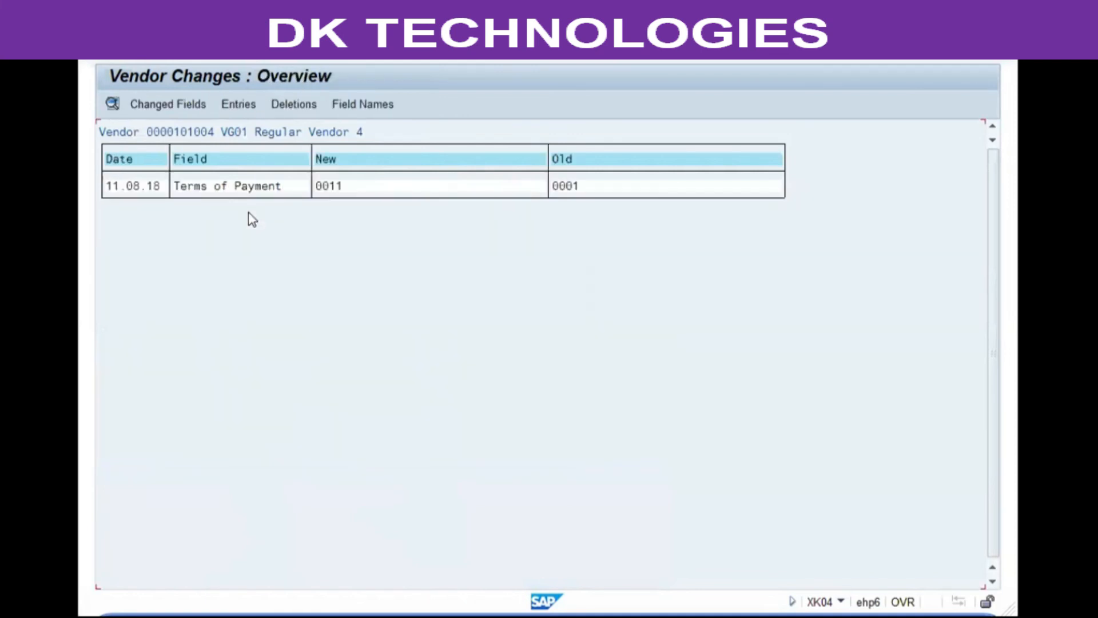
{"action": "double_click", "coordinate": [265, 186]}
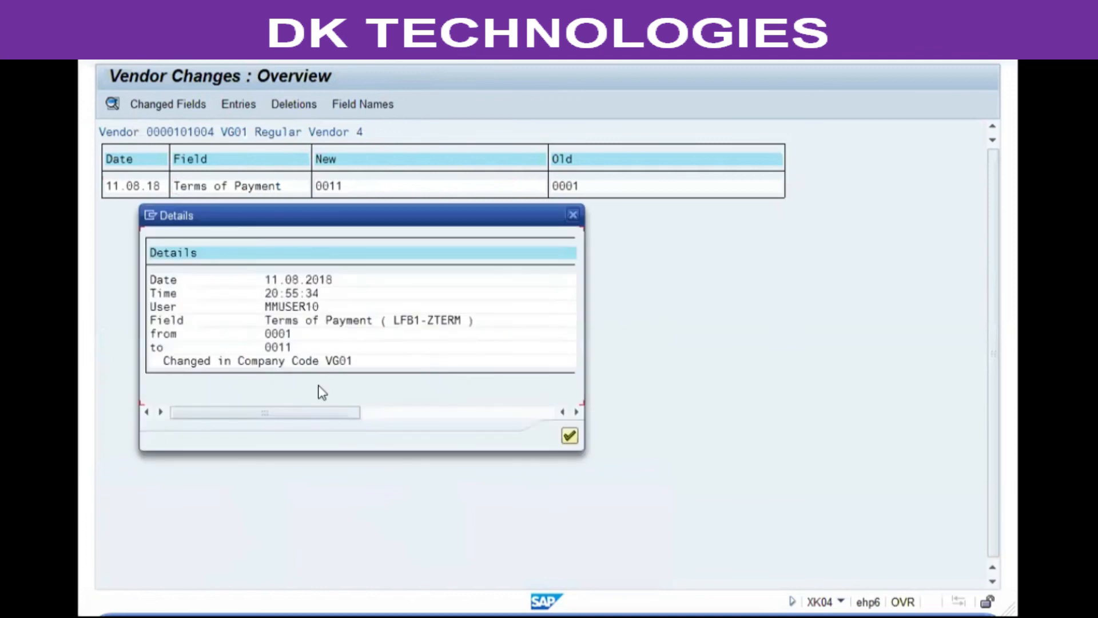
{"action": "key", "text": "Return"}
{"action": "key", "text": "F3"}
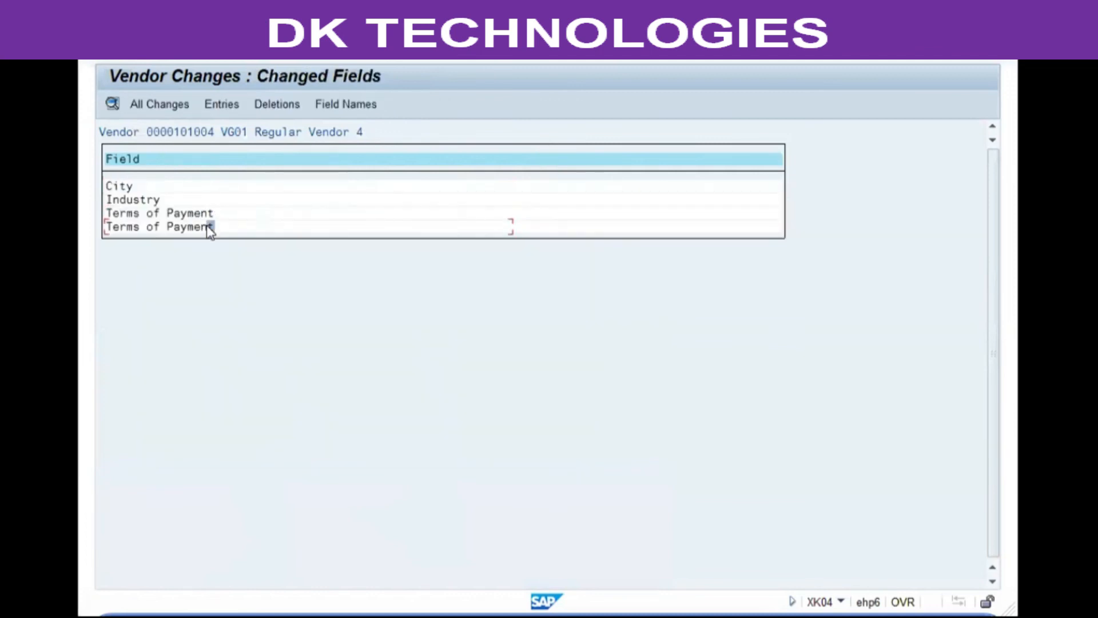
{"action": "double_click", "coordinate": [210, 224]}
{"action": "double_click", "coordinate": [240, 186]}
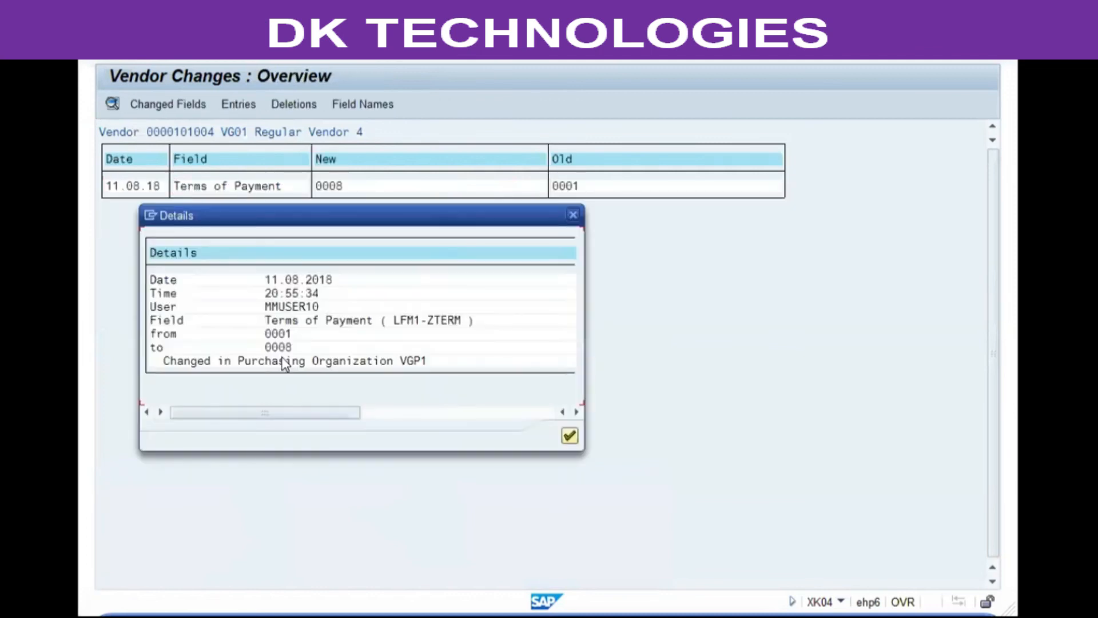
{"action": "key", "text": "Return"}
{"action": "key", "text": "F3"}
Step: Reopen the details of the company code Terms of Payment change and check its technical field name
{"action": "double_click", "coordinate": [208, 213]}
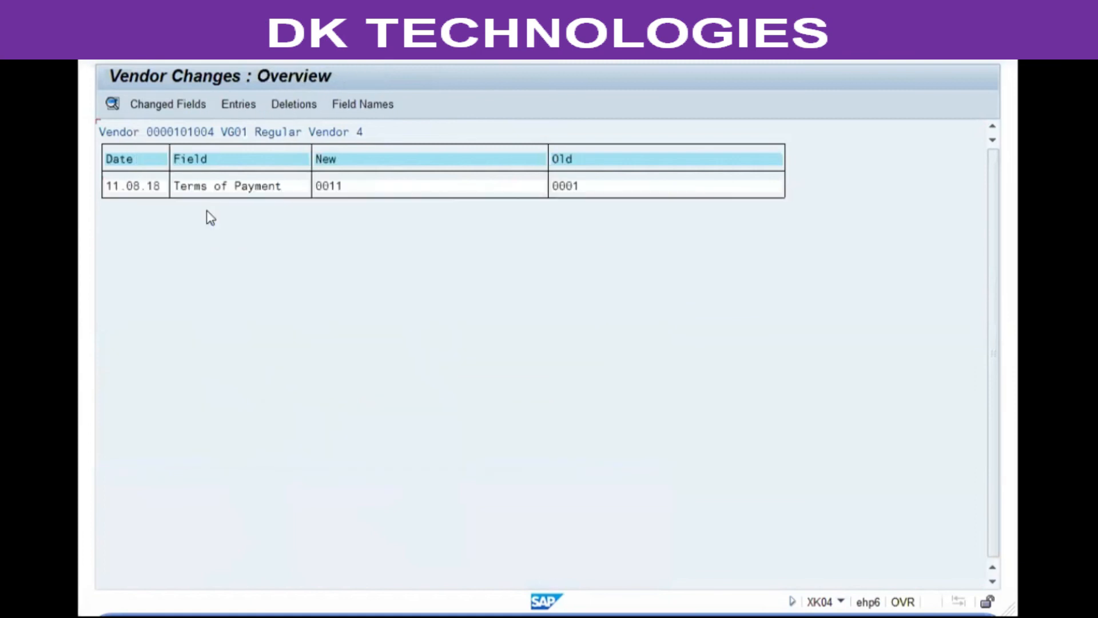
{"action": "double_click", "coordinate": [253, 186]}
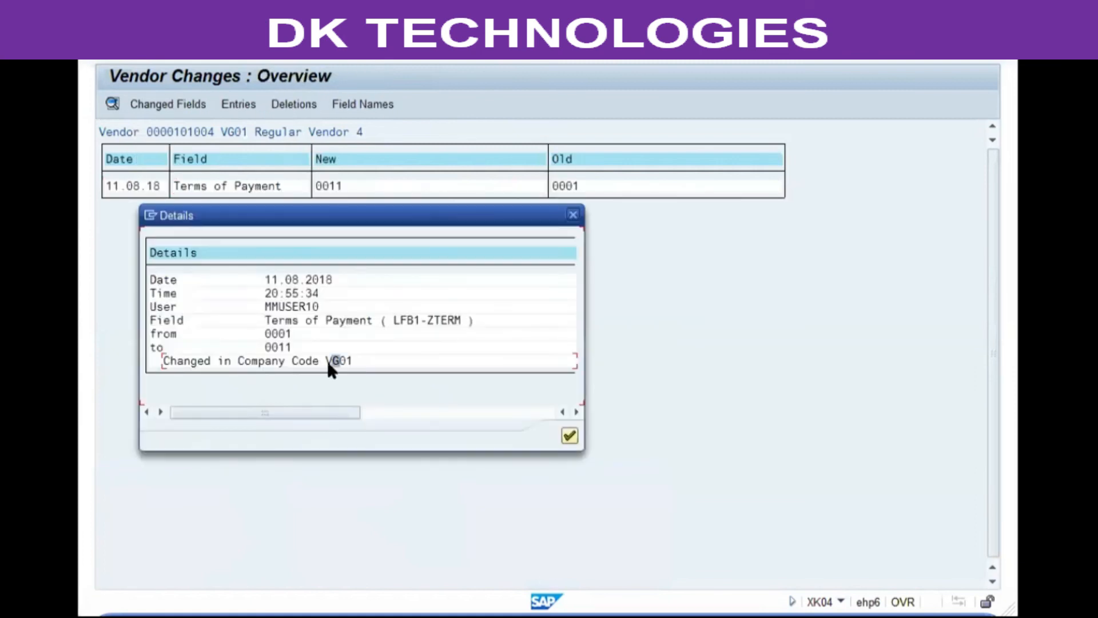
{"action": "left_click", "coordinate": [443, 320]}
{"action": "left_click", "coordinate": [444, 314]}
{"action": "key", "text": "Escape"}
{"action": "key", "text": "Escape"}
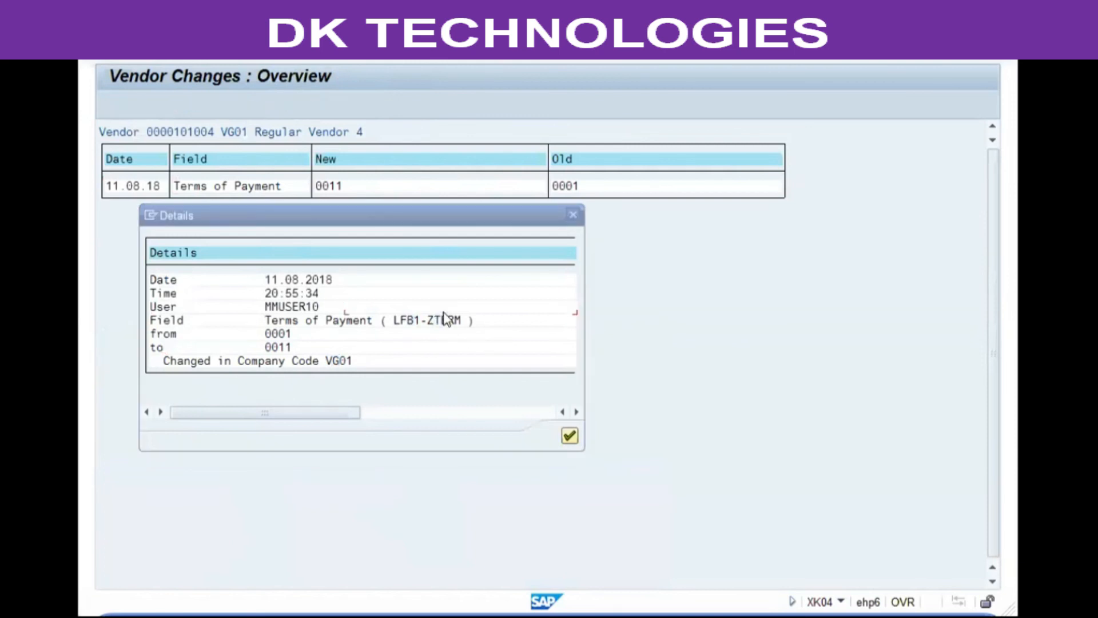
Step: Reopen the details of the purchasing organization Terms of Payment change and check its technical field name
{"action": "double_click", "coordinate": [243, 226]}
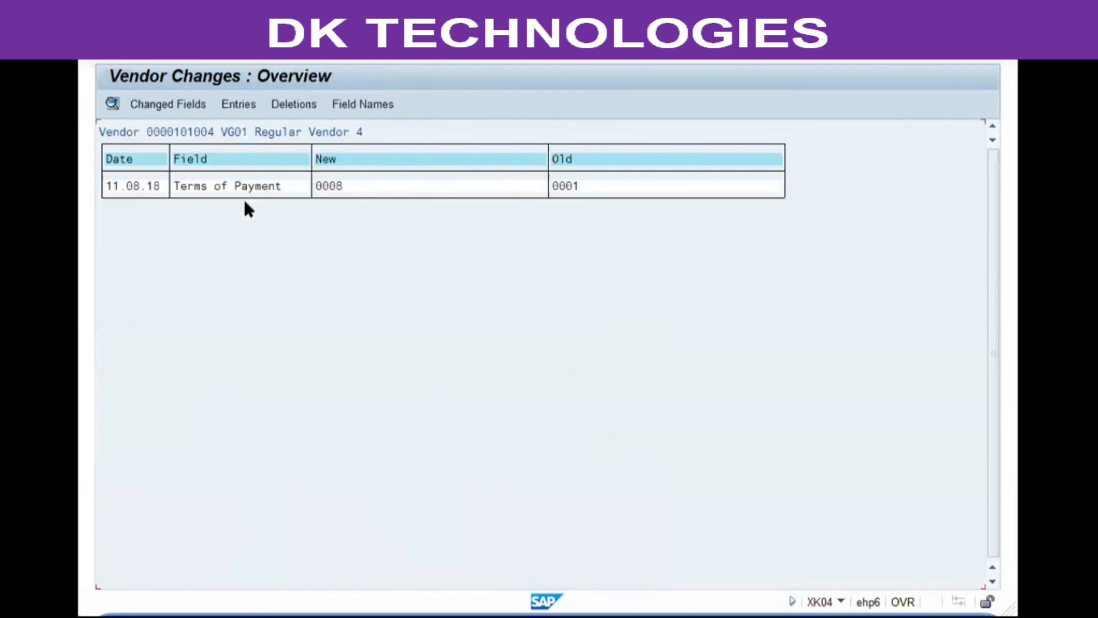
{"action": "double_click", "coordinate": [262, 193]}
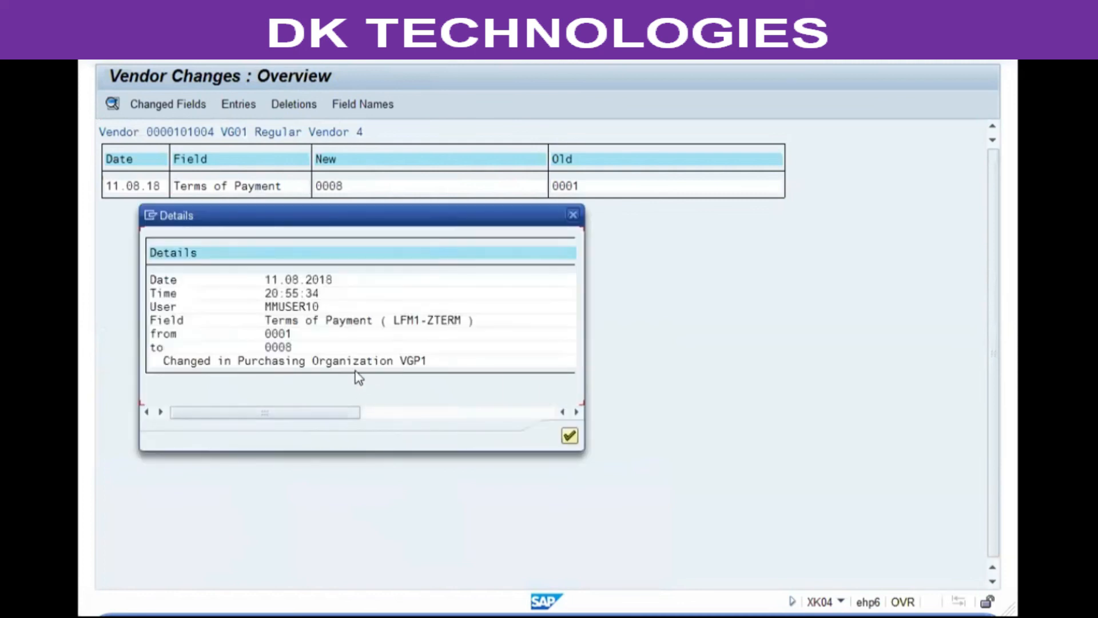
{"action": "left_click", "coordinate": [466, 320]}
{"action": "key", "text": "F3"}
{"action": "key", "text": "F3"}
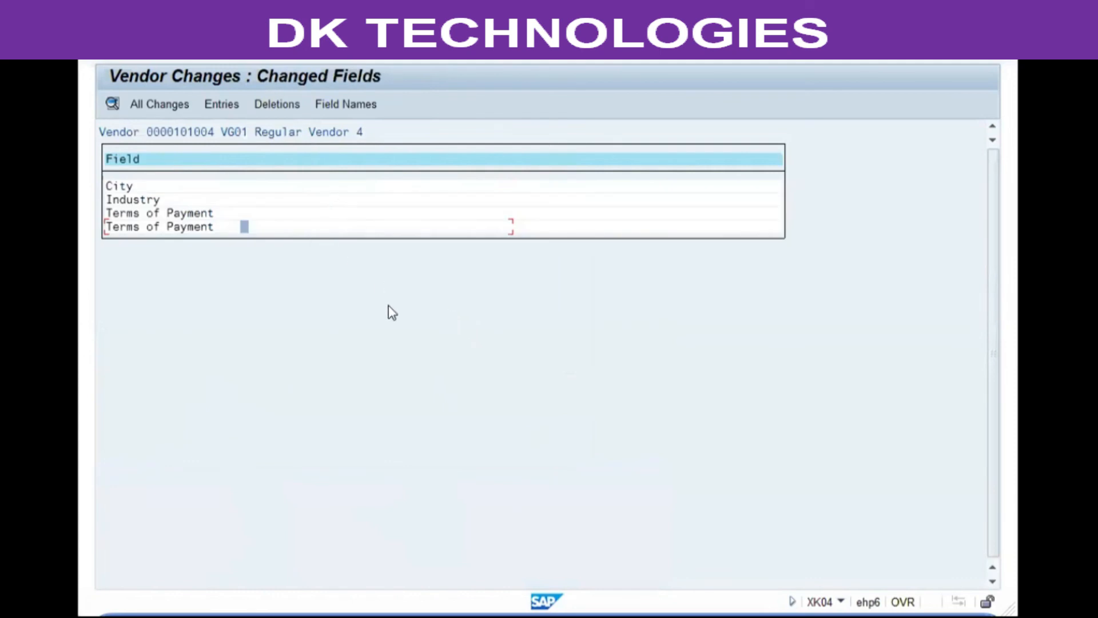
Step: Leave the vendor account changes and open the Block/Unblock Vendor transaction XK05
{"action": "key", "text": "F3"}
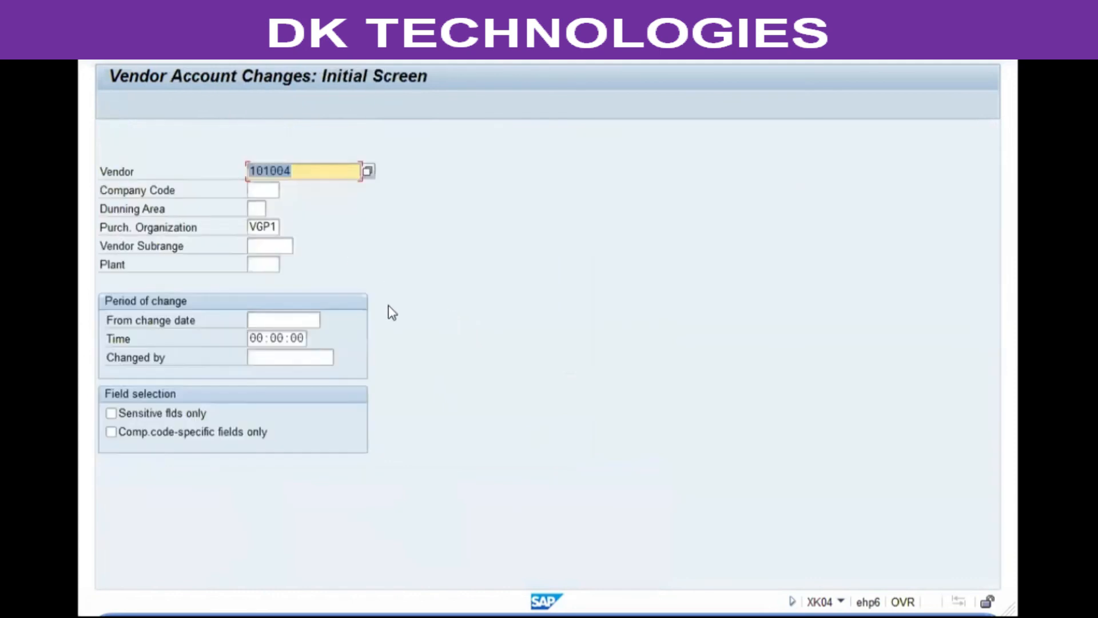
{"action": "key", "text": "F3"}
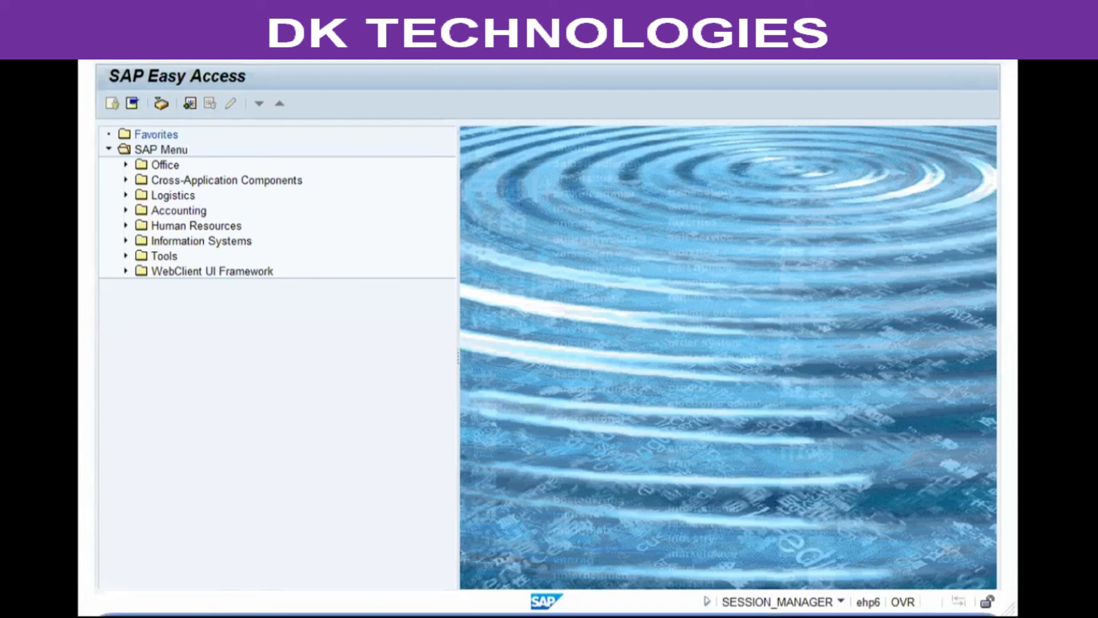
{"action": "key", "text": "Return"}
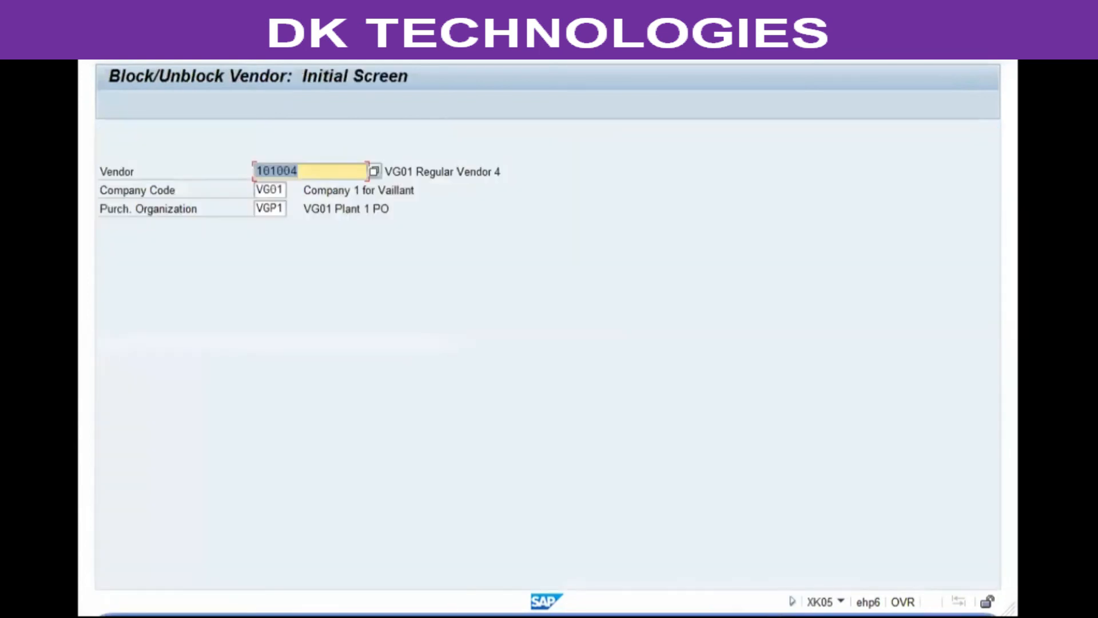